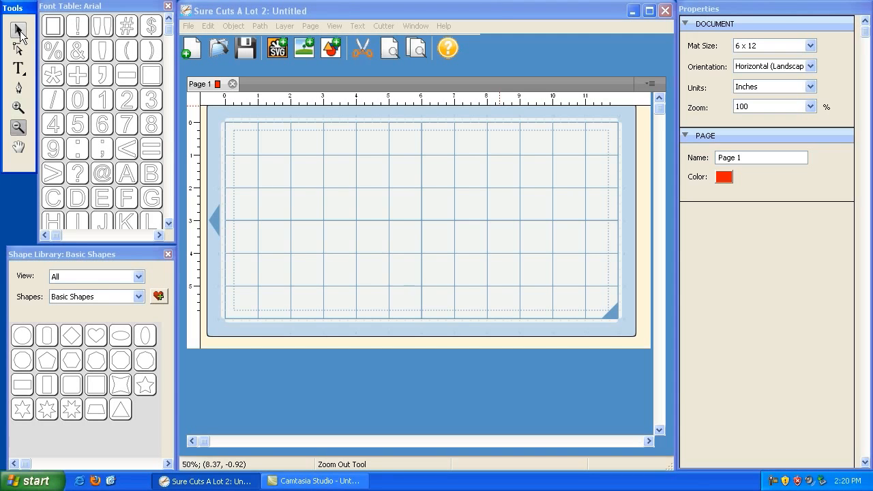
Place a six-pointed star about 2.37 by 2.73 inches on the mat and move it to about X 1.46, Y 0.88
left_click(18, 31)
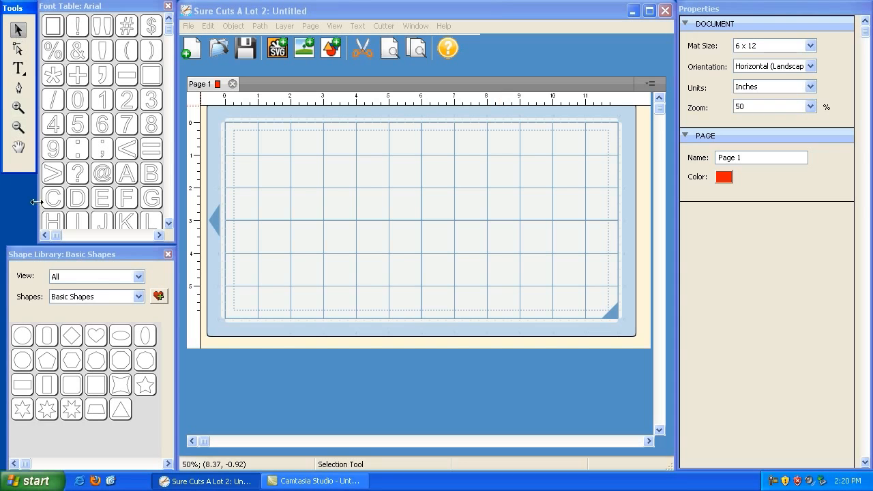
left_click(25, 409)
left_click_drag(277, 184, 322, 240)
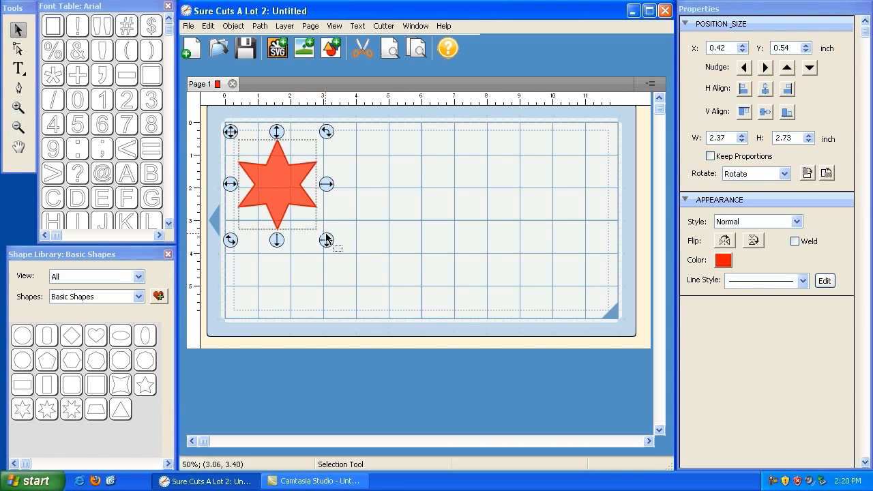
left_click_drag(230, 132, 263, 142)
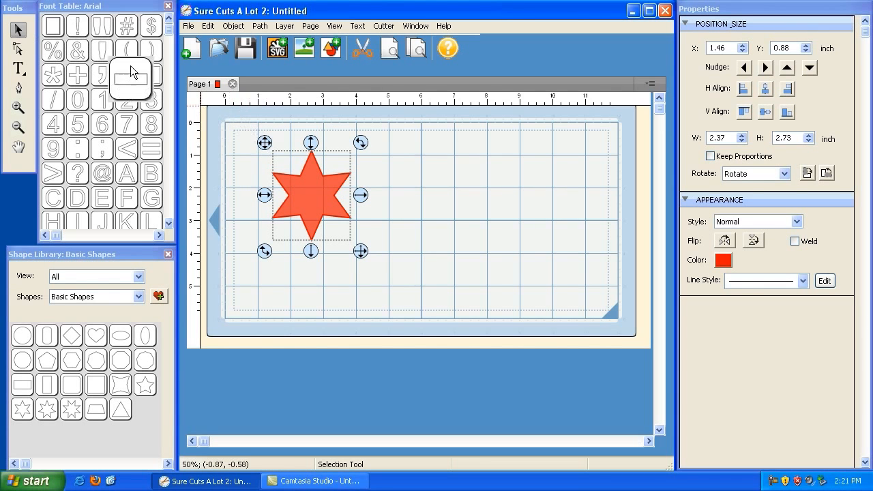
Select and deselect the star on the mat several times with the Selection tool, leaving it selected
left_click(19, 31)
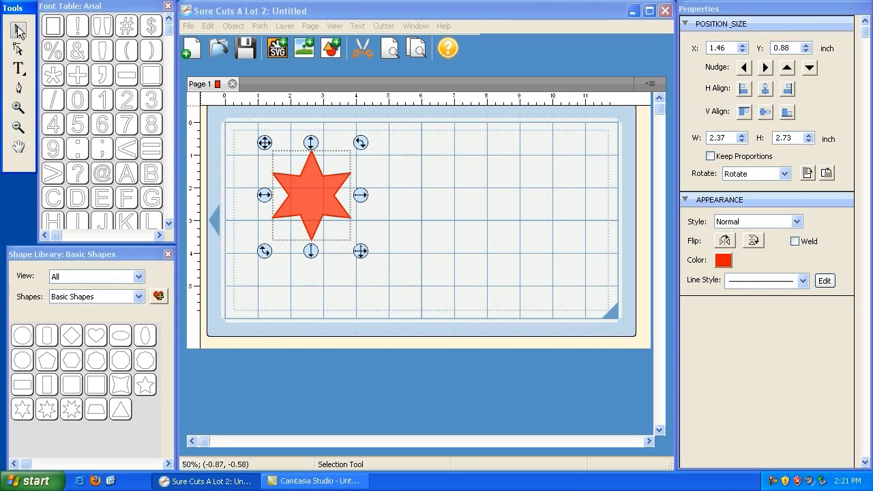
left_click(442, 229)
left_click(305, 184)
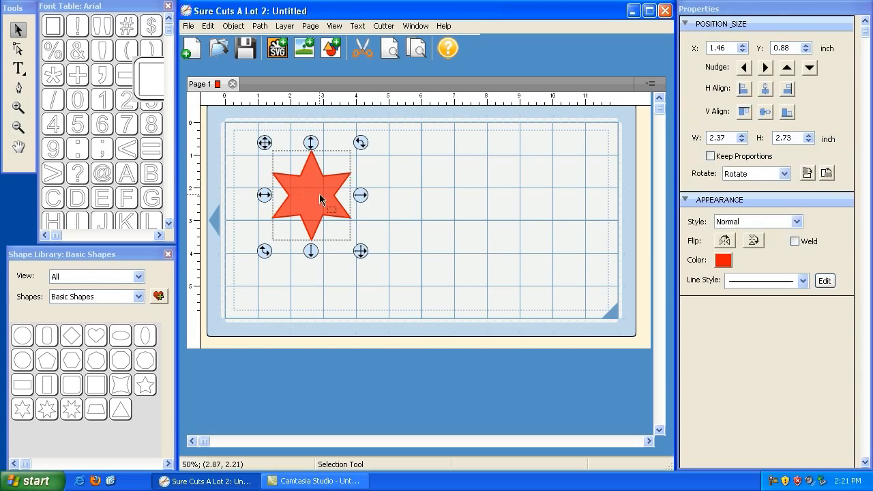
left_click(376, 197)
left_click(315, 181)
left_click(425, 190)
left_click(324, 178)
left_click(364, 175)
left_click(317, 176)
Move the star to about X 0.93, rotate it slightly, and enlarge it to about 3.91 by 3.68 inches
mouse_move(261, 140)
left_mouse_down()
mouse_move(293, 143)
mouse_move(250, 137)
left_mouse_up()
left_click_drag(348, 138, 351, 189)
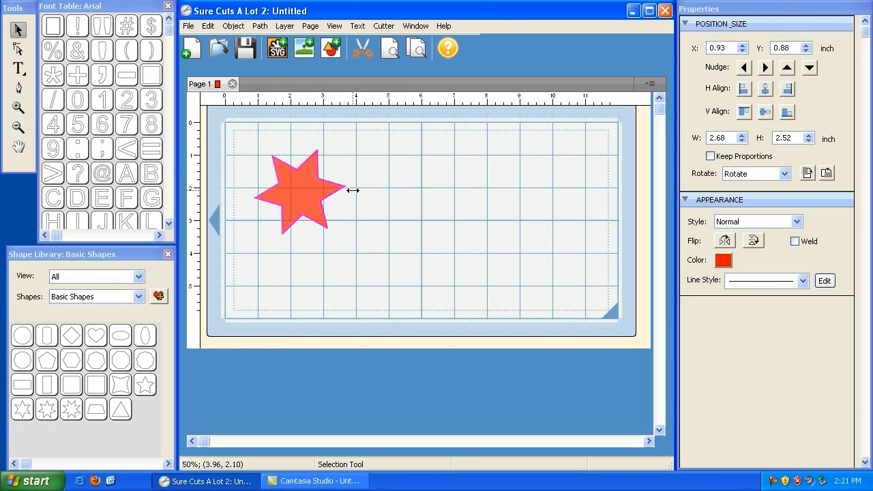
left_click_drag(354, 245, 393, 294)
left_click(420, 262)
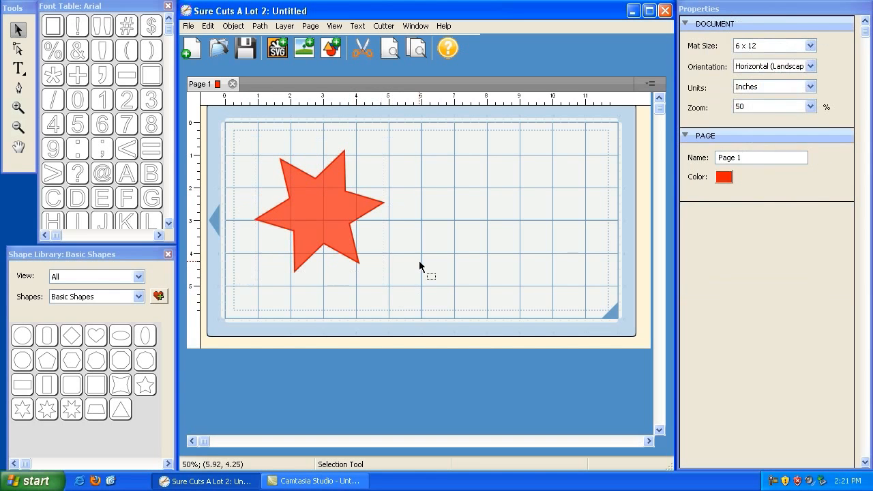
left_click(18, 148)
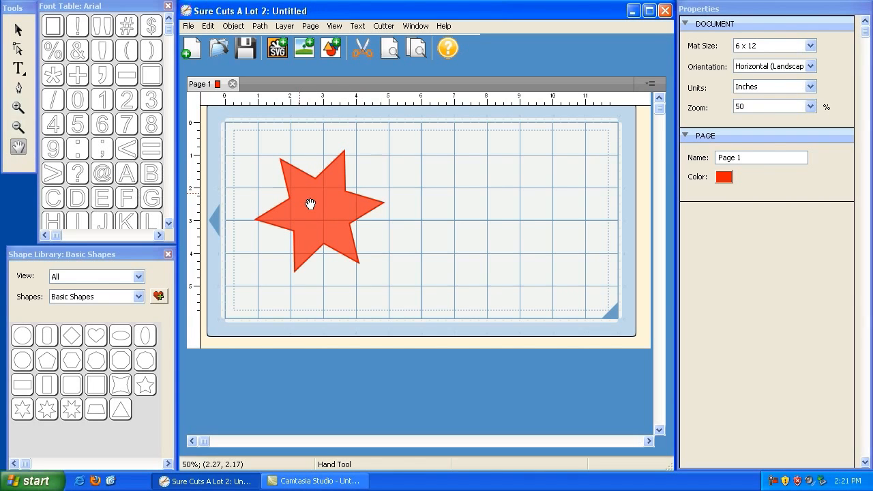
left_click(19, 128)
left_click(18, 109)
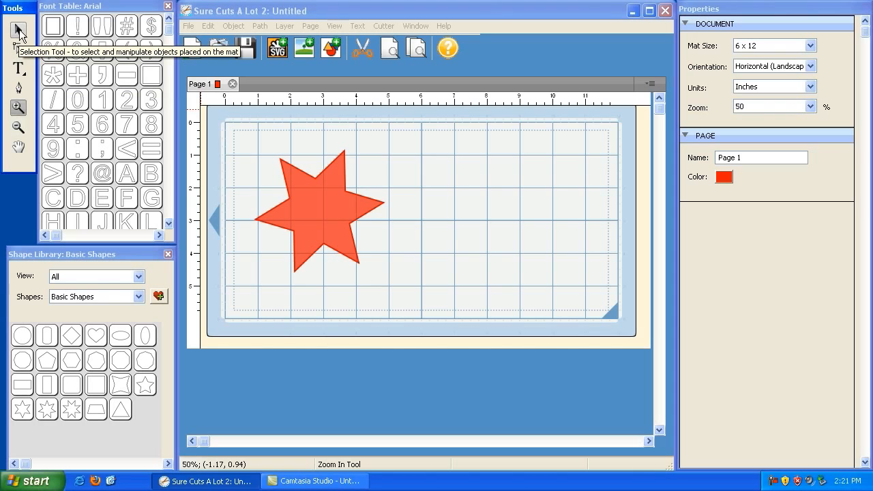
Select the star with the Selection tool to view its position and size properties, and deselect it
left_click(19, 33)
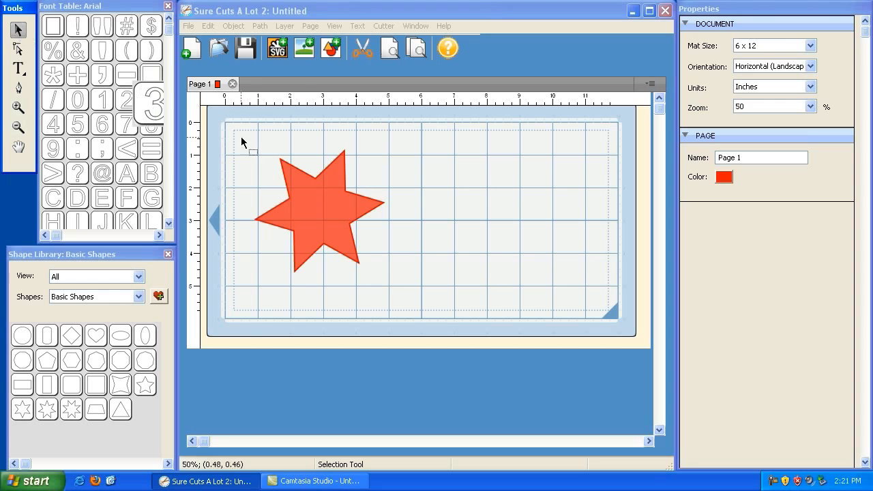
left_click(318, 226)
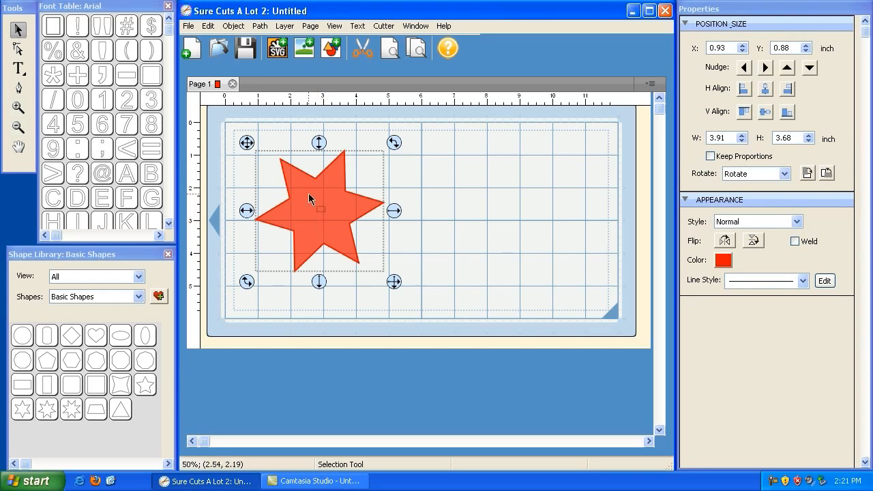
left_click(494, 220)
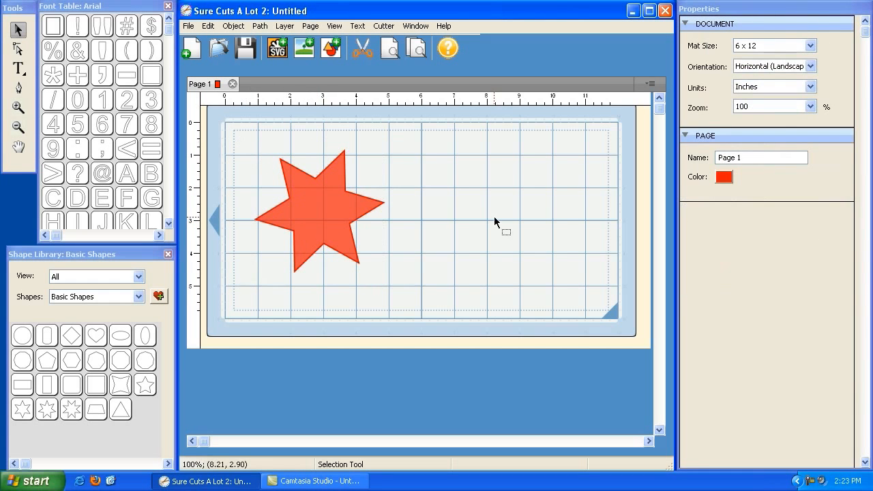
left_click(318, 207)
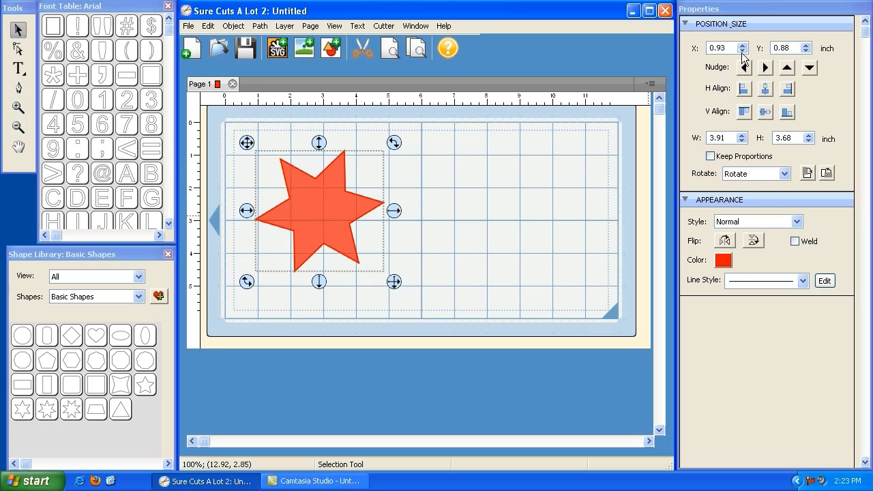
left_click(420, 178)
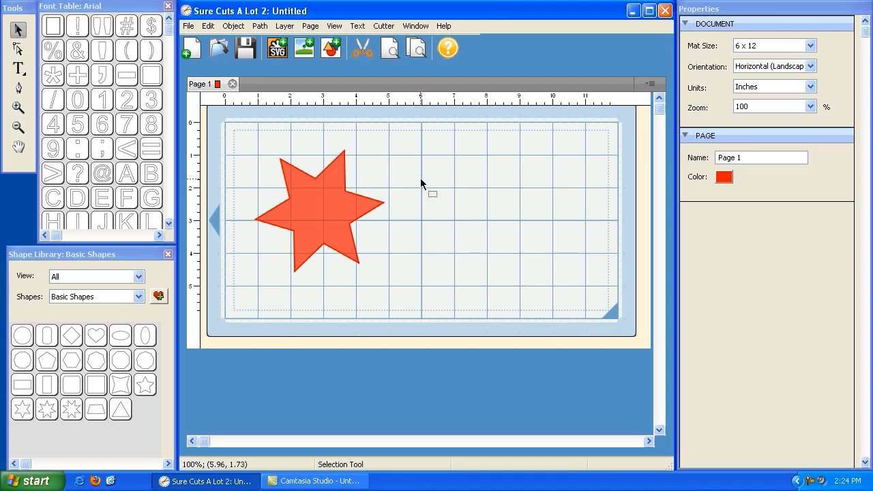
Zoom in on the star to 150% and centre it in the view, finishing with the Hand tool
left_click(17, 109)
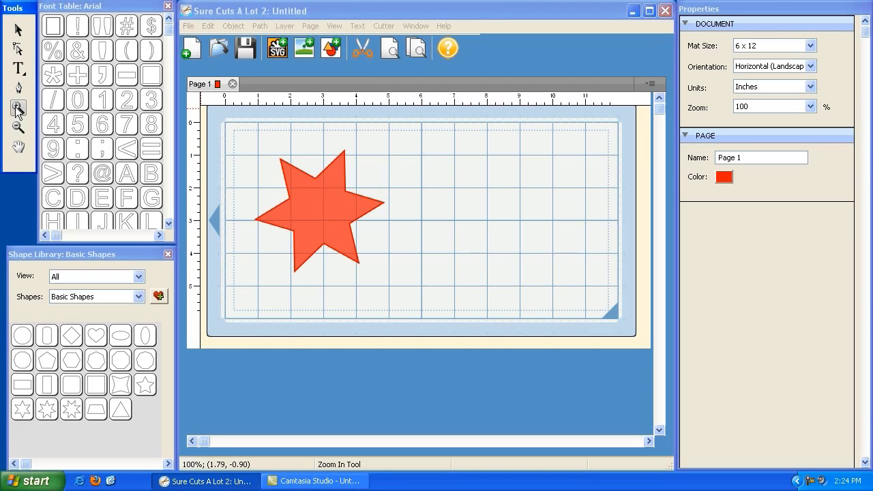
left_click(326, 208)
left_click(429, 276)
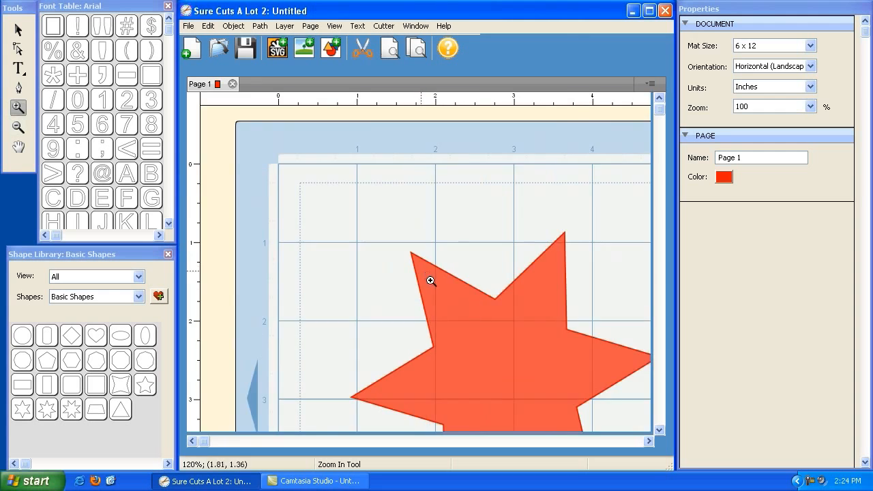
left_click(475, 320)
left_click(496, 343)
left_click(502, 349)
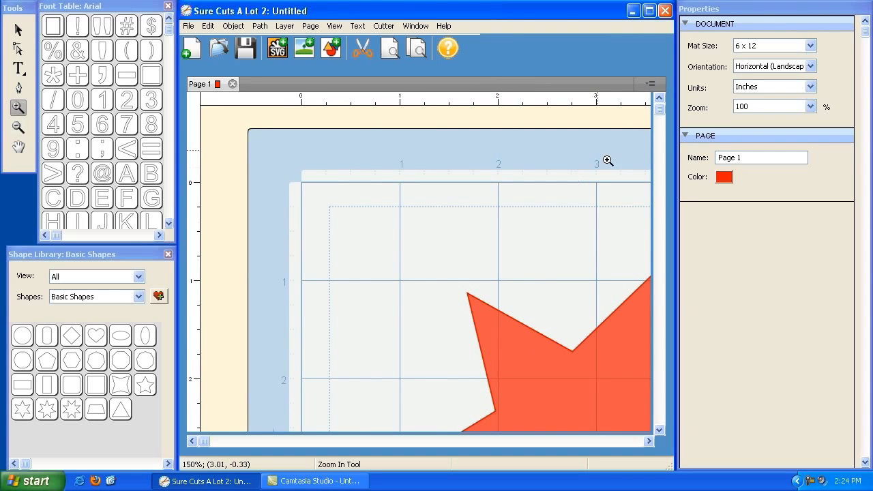
left_click_drag(658, 111, 658, 237)
left_click_drag(204, 441, 268, 442)
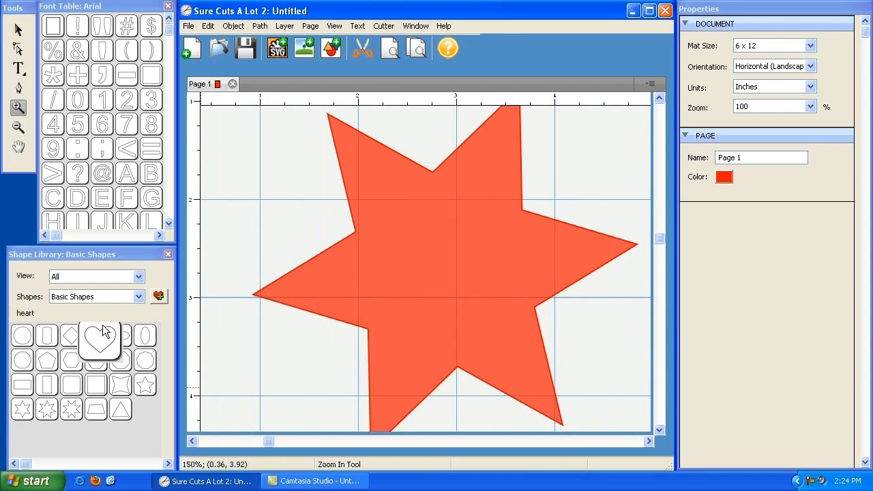
left_click(18, 148)
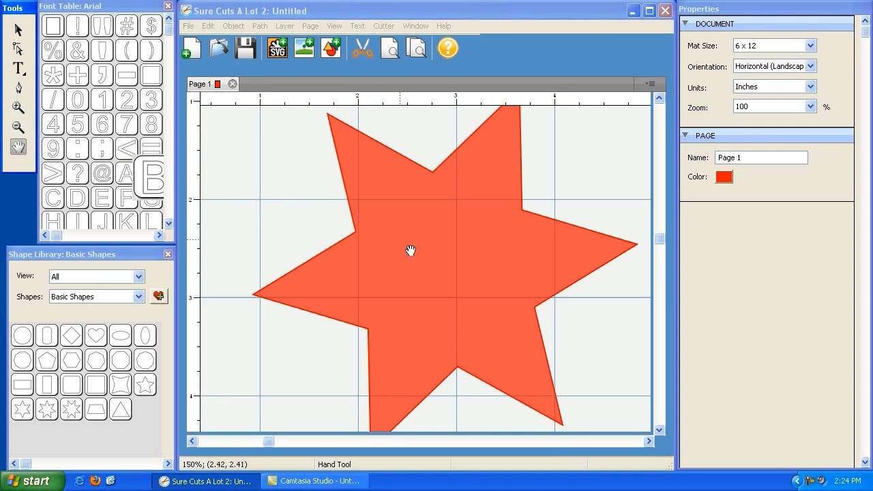
mouse_move(450, 258)
left_mouse_down()
mouse_move(414, 236)
mouse_move(469, 314)
mouse_move(473, 226)
mouse_move(451, 270)
mouse_move(327, 274)
mouse_move(314, 158)
mouse_move(550, 248)
mouse_move(337, 297)
mouse_move(360, 222)
mouse_move(401, 207)
mouse_move(317, 211)
mouse_move(349, 176)
mouse_move(377, 240)
mouse_move(430, 238)
mouse_move(438, 262)
left_mouse_up()
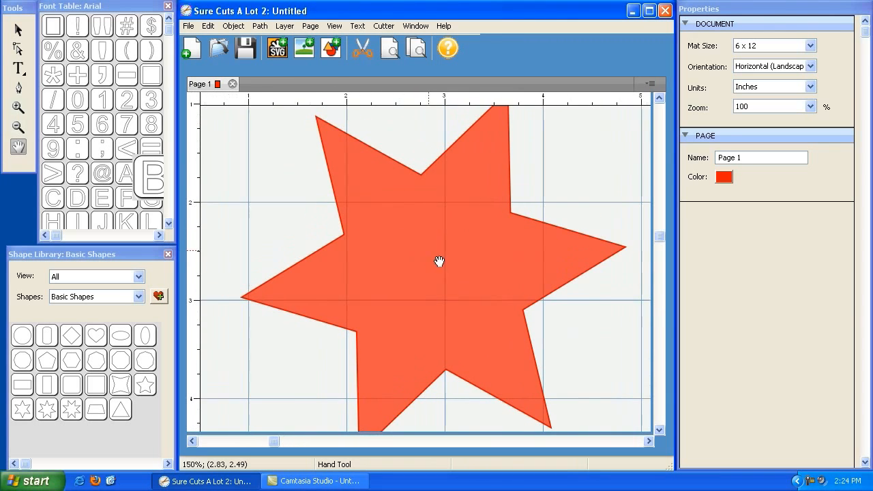
Zoom out to 110% and reposition the mat with the Hand tool so the whole star is in view
left_click(19, 128)
left_click(343, 241)
left_click(483, 308)
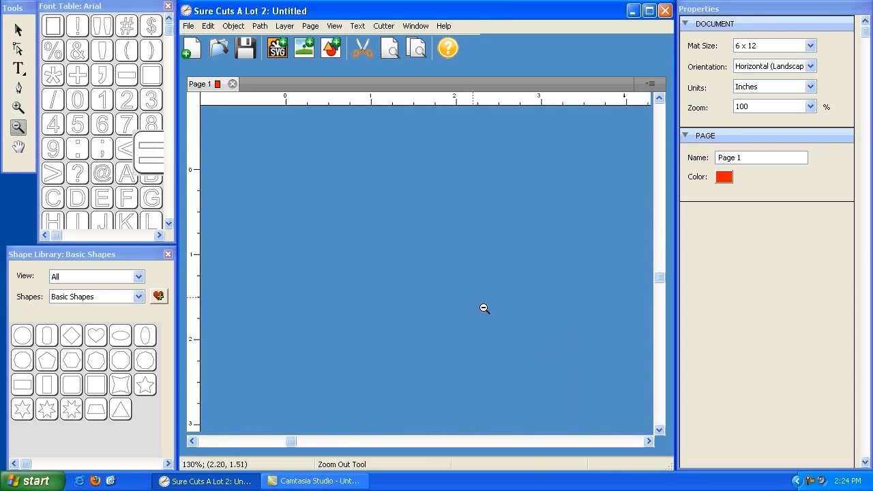
left_click(493, 317)
left_click(19, 146)
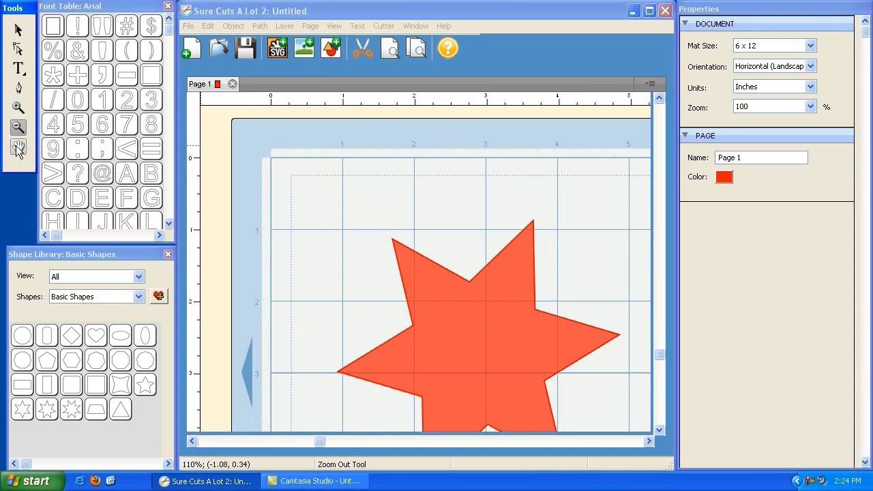
mouse_move(504, 341)
left_mouse_down()
mouse_move(481, 290)
mouse_move(473, 292)
mouse_move(519, 335)
mouse_move(516, 328)
left_mouse_up()
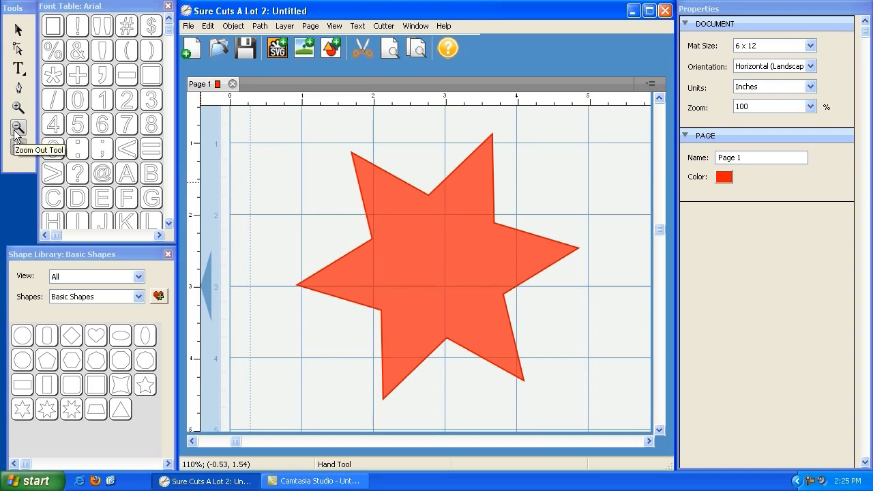
left_click_drag(456, 287, 481, 279)
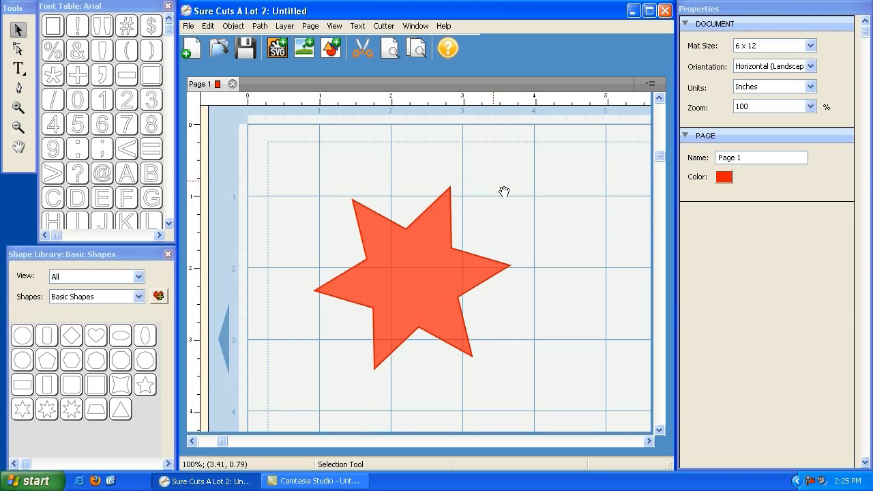
Pan the mat around with the temporary hand while keeping the Selection tool active
left_click_drag(483, 225, 535, 201)
left_click_drag(437, 236, 483, 233)
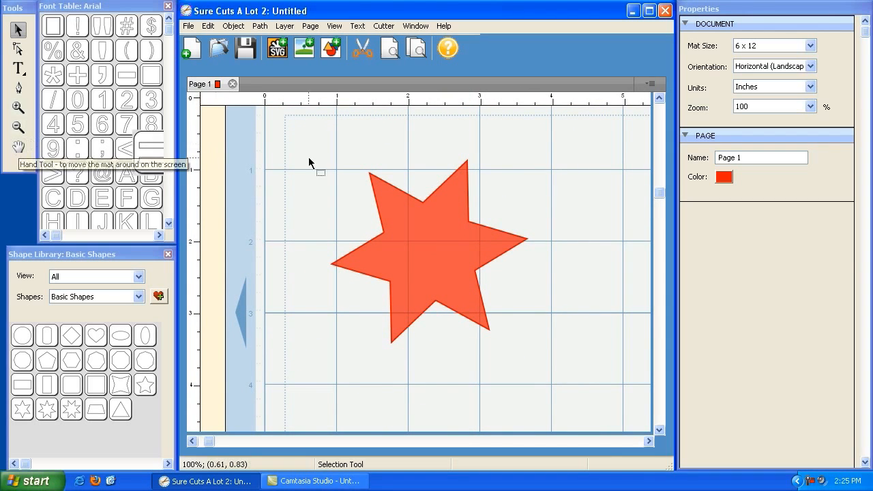
left_click(19, 32)
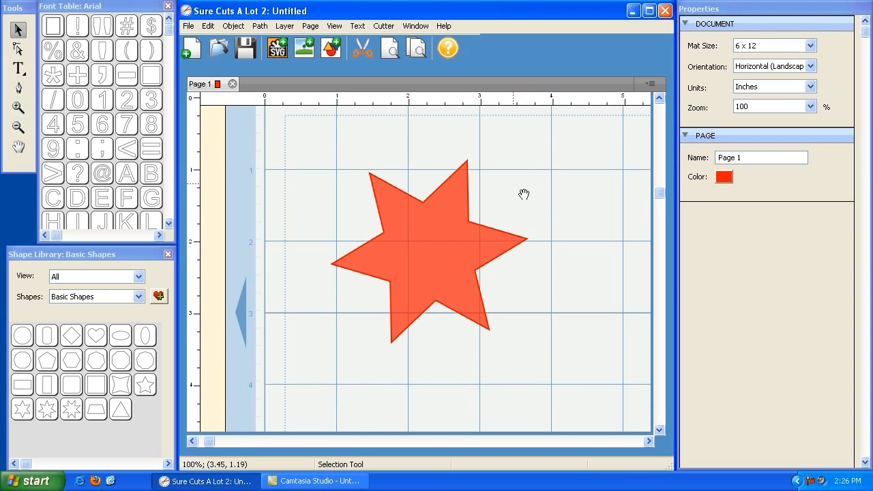
left_click_drag(526, 216, 565, 267)
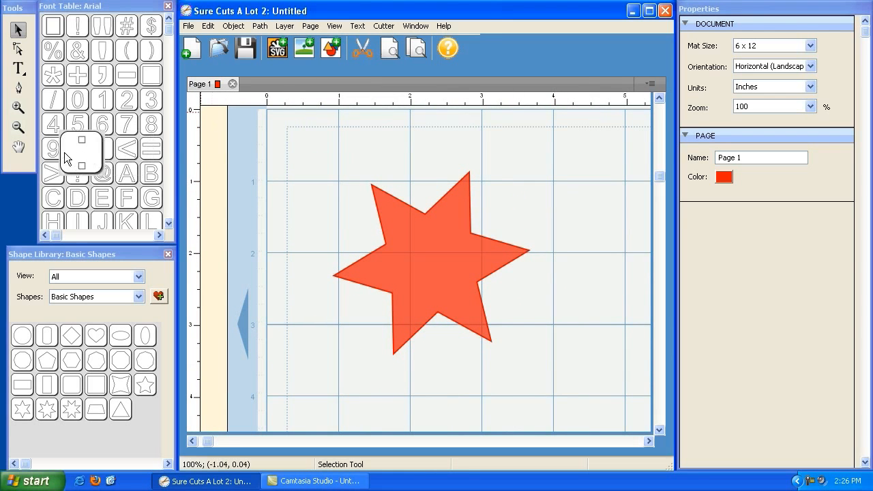
Pan the mat with the Hand tool, and compare with temporary panning from the Selection tool
left_click(19, 145)
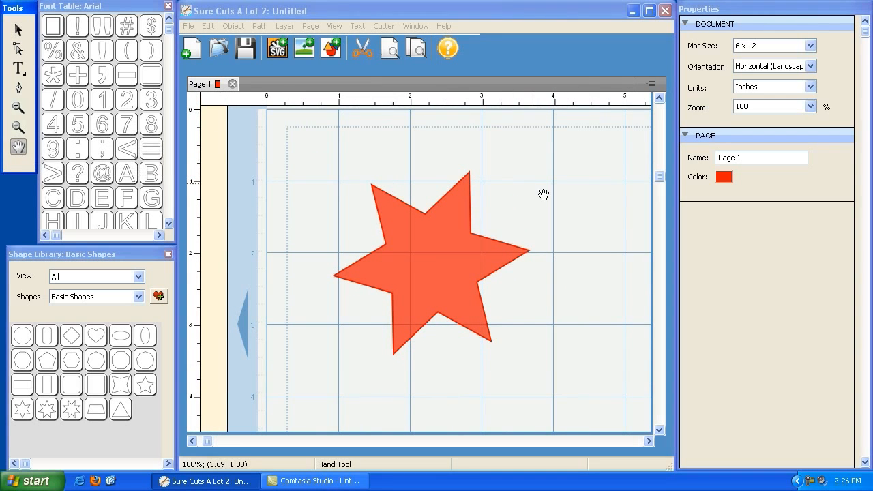
left_click_drag(549, 187, 571, 231)
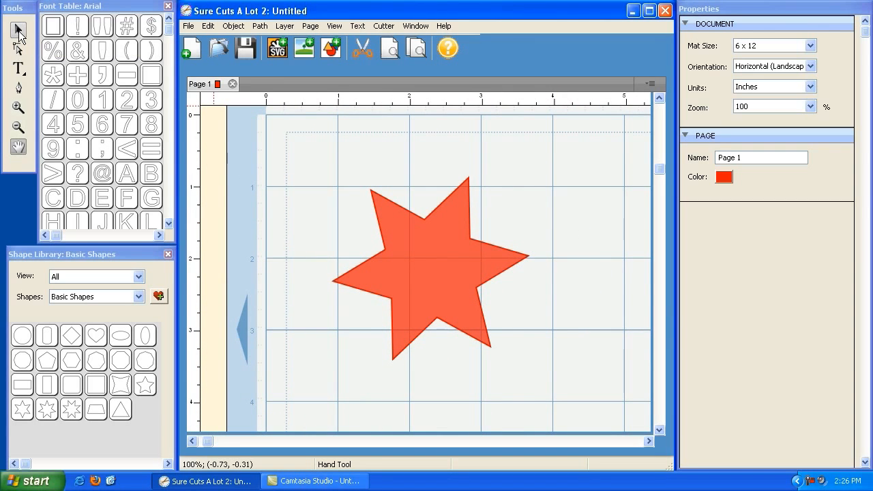
left_click(19, 32)
left_click(17, 145)
left_click(19, 30)
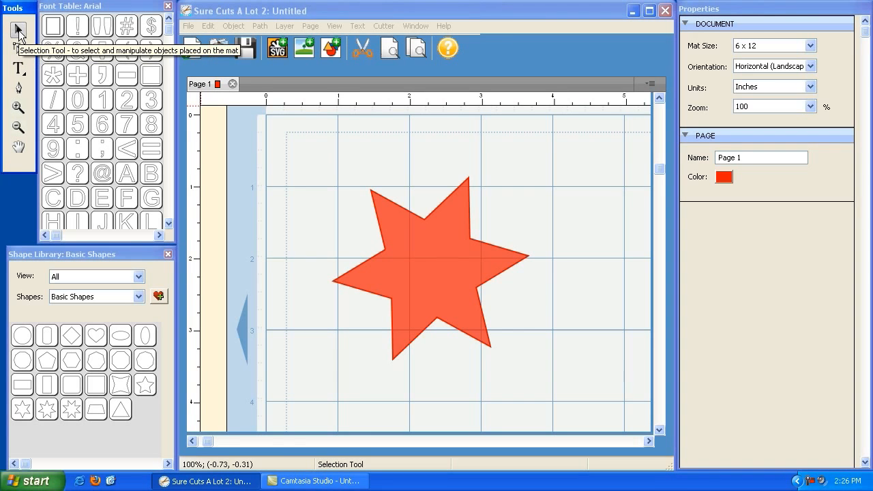
left_click(598, 235)
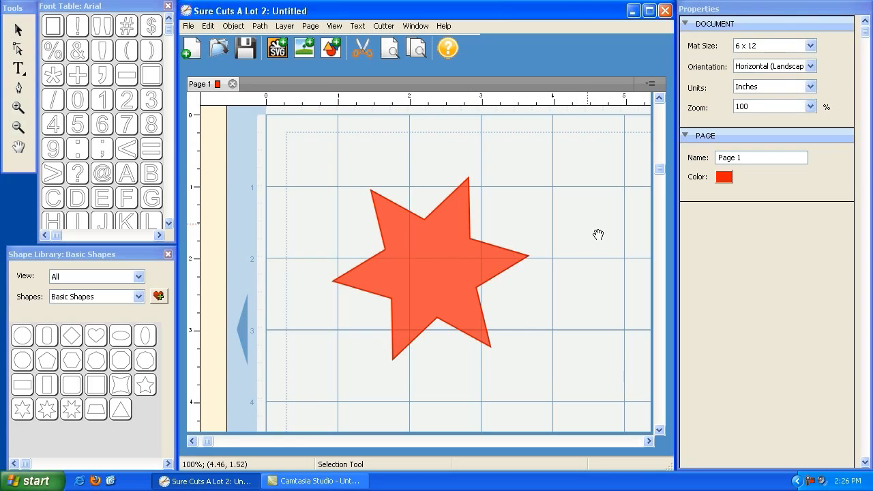
left_click_drag(573, 300, 576, 343)
left_click_drag(563, 264, 593, 219)
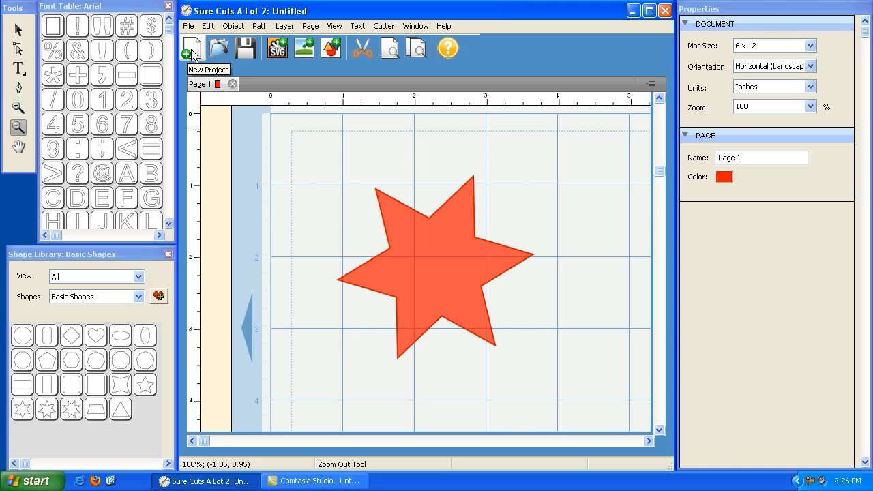
Start a new project without saving the current changes and activate the Zoom Out tool
left_click(192, 49)
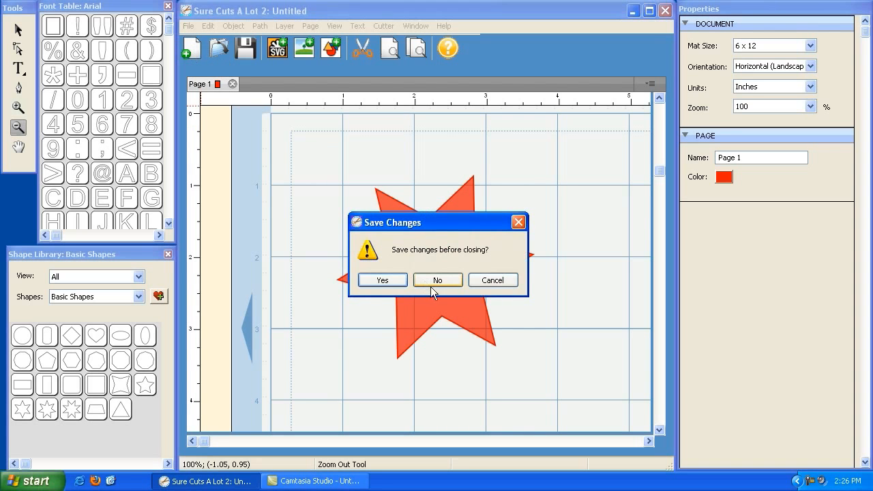
left_click(446, 280)
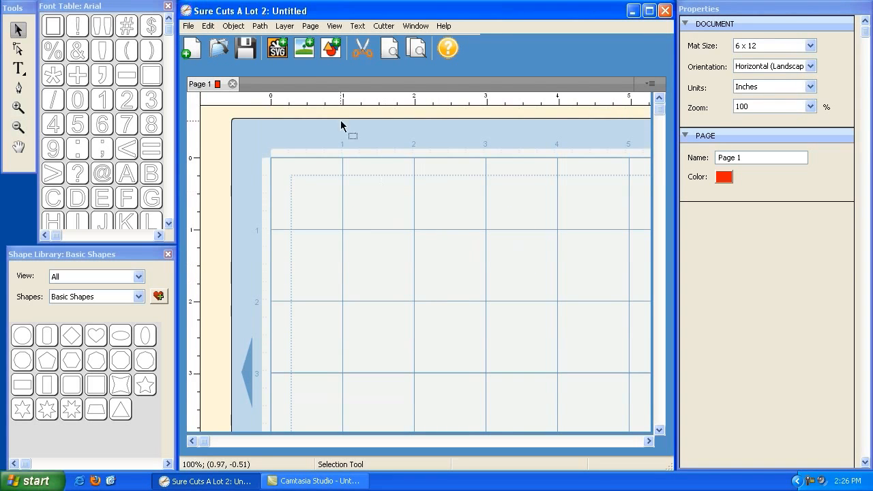
left_click(17, 128)
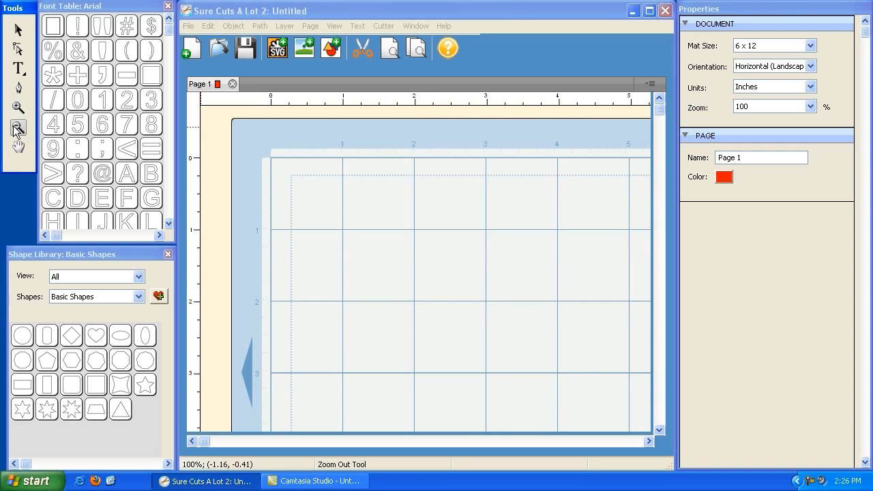
Zoom out to 50% with the Zoom Out tool to fit the whole 6 x 12 mat in view
left_click(438, 249)
left_click(395, 245)
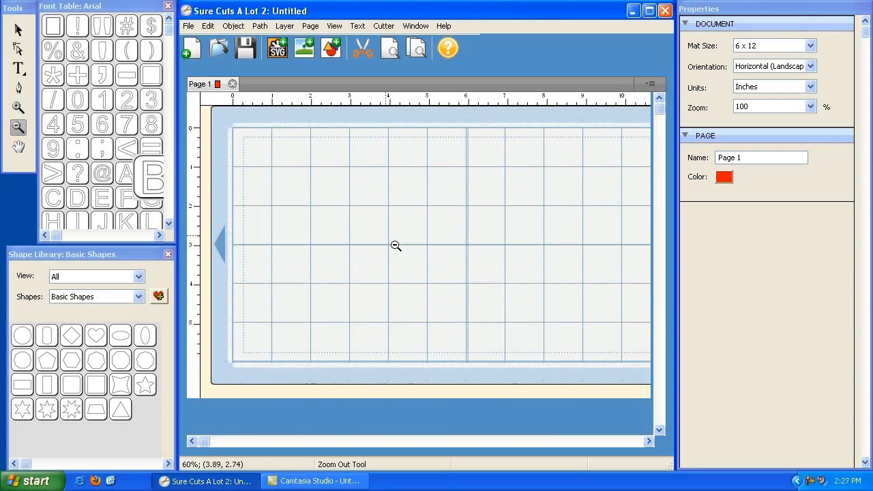
left_click(396, 245)
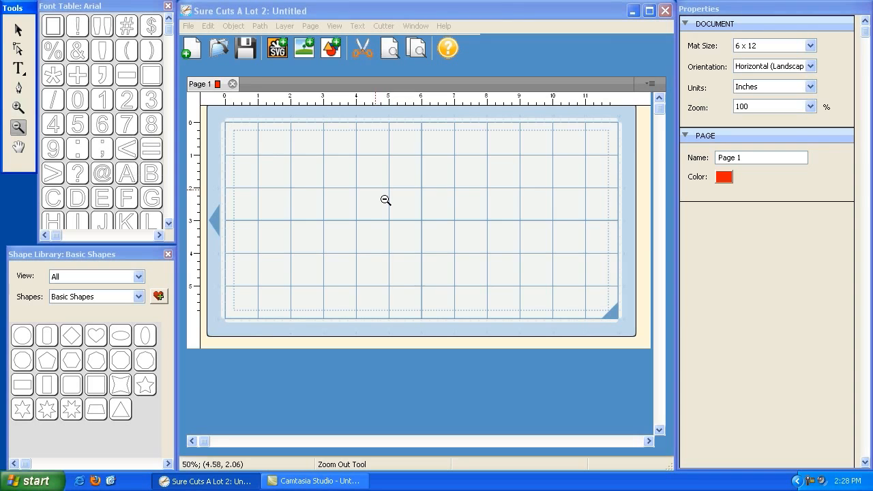
Place a square from the Basic Shapes library on the mat and stretch it into a rectangle about 10.98 x 4.75 inches
left_click(19, 91)
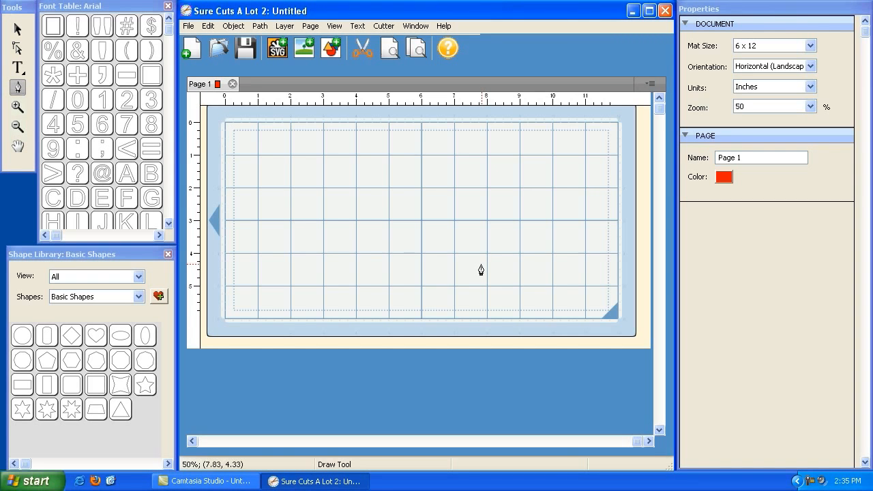
left_click(17, 30)
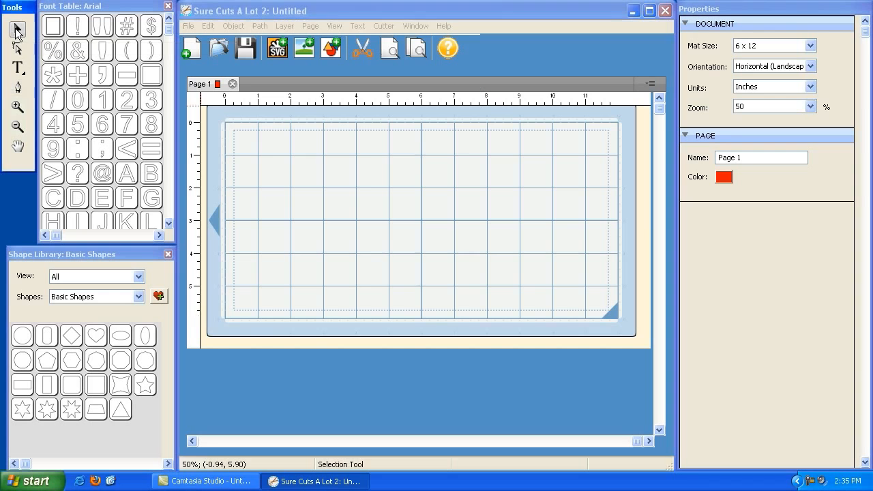
left_click(95, 384)
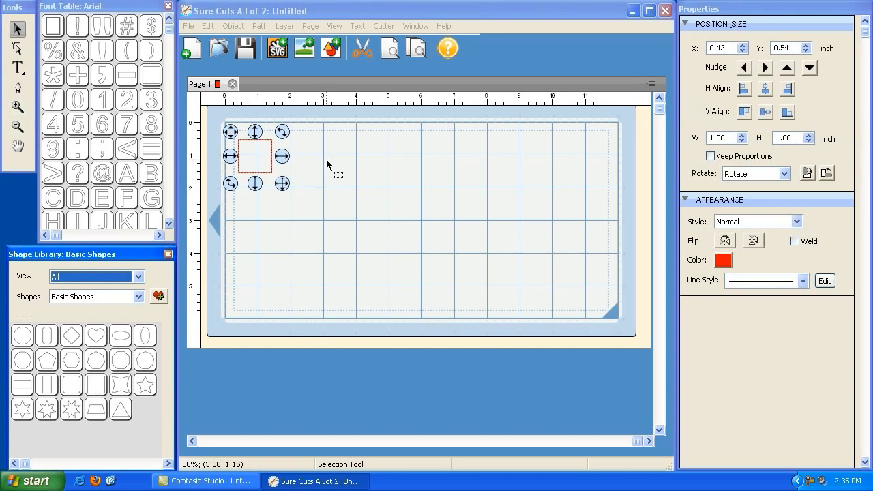
left_click_drag(282, 183, 608, 186)
left_click(521, 122)
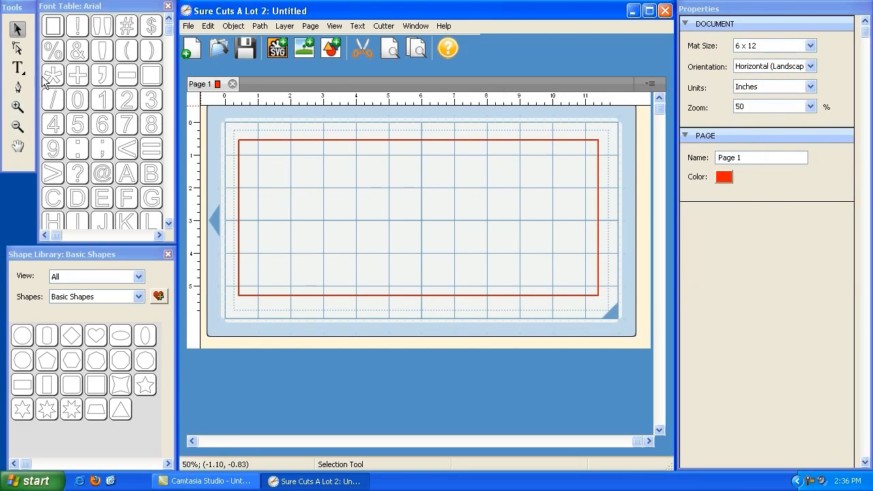
Draw a vertical line about 4.77 inches long with the Draw tool, from the rectangle's top edge to its bottom edge near the middle
left_click(17, 88)
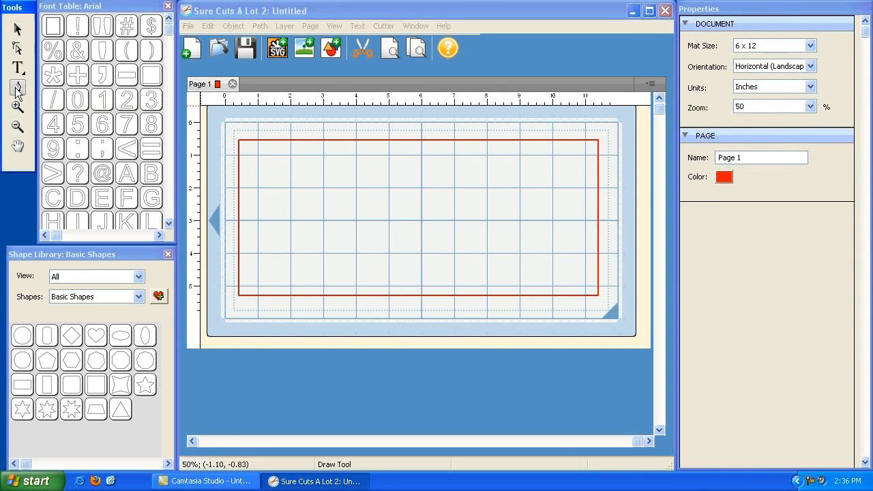
left_click(414, 140)
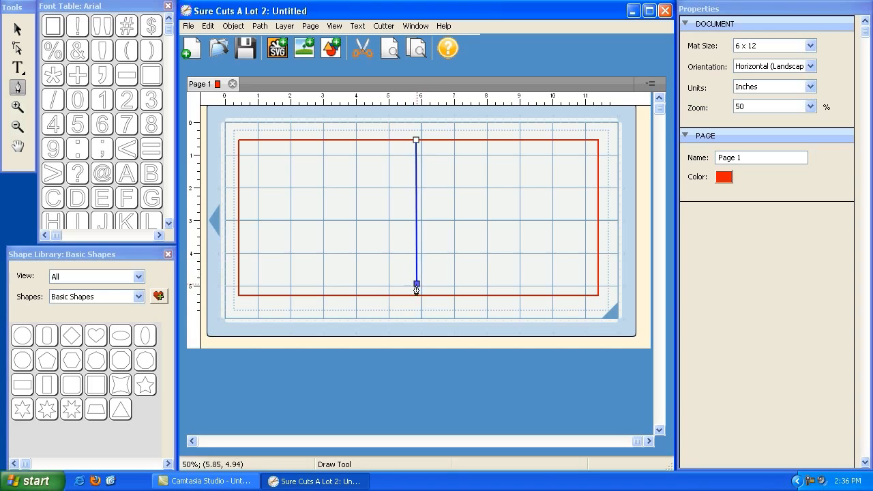
left_click(416, 296)
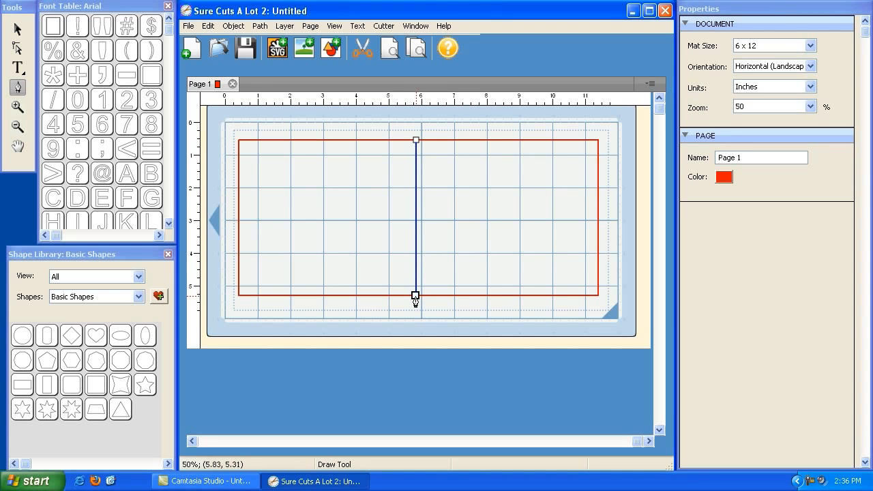
left_click(18, 29)
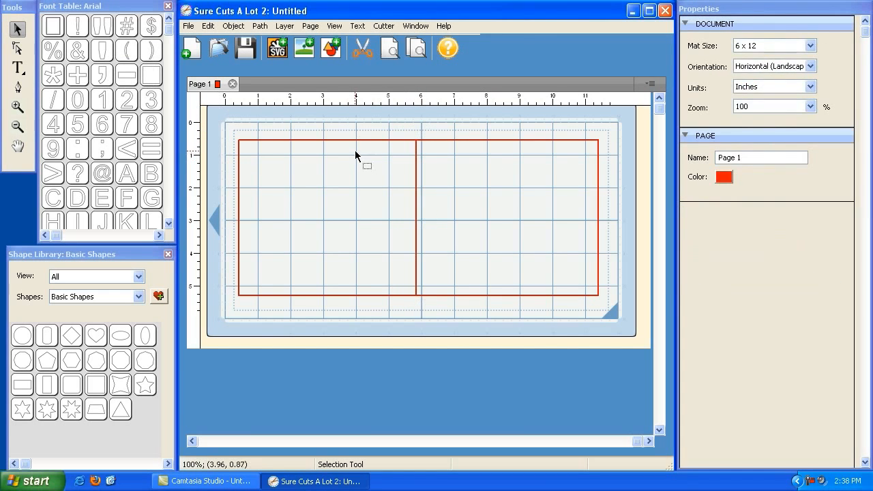
Select the outer rectangle and lock it in place
left_click(356, 153)
left_click(233, 27)
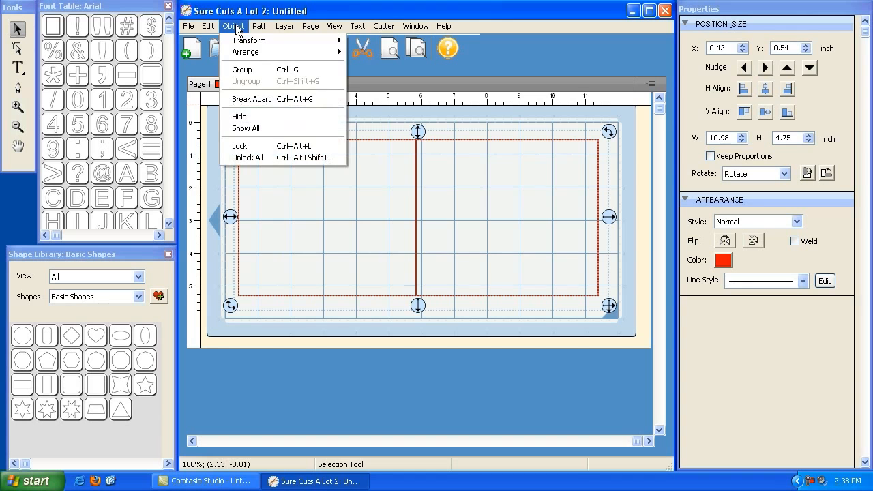
left_click(266, 145)
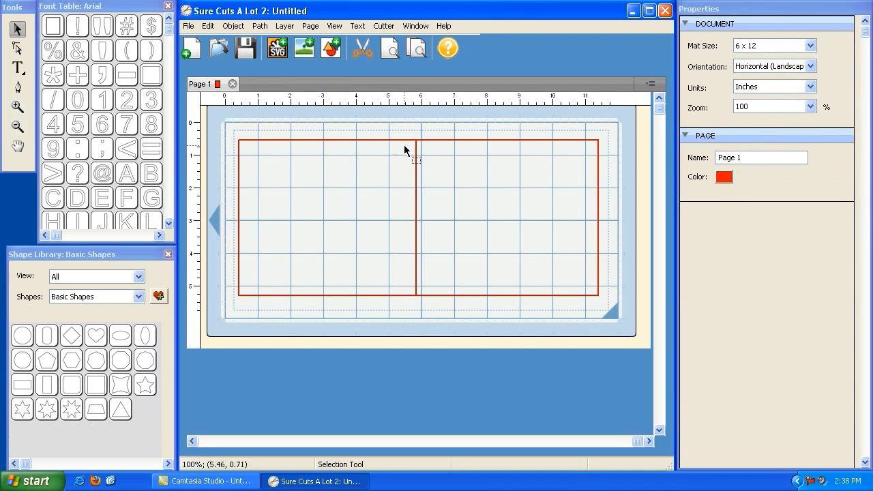
Select only the vertical middle line and apply the first dashed line style to it
left_click_drag(401, 126, 442, 315)
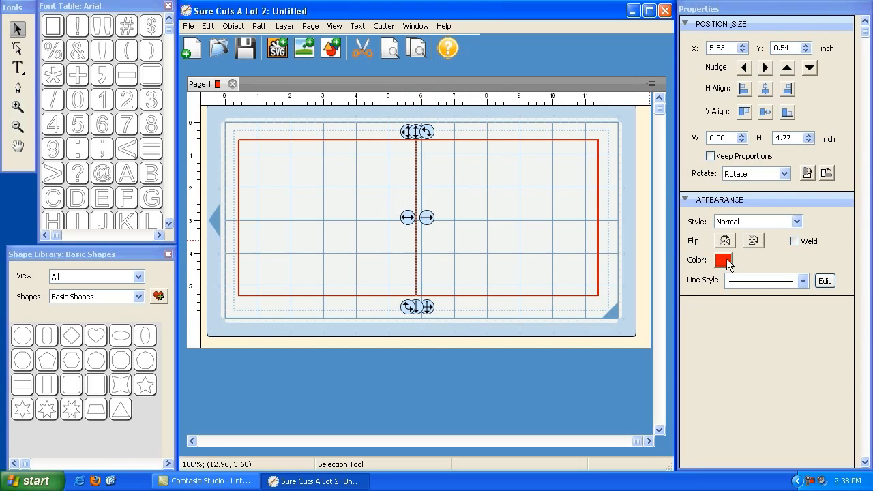
left_click(754, 281)
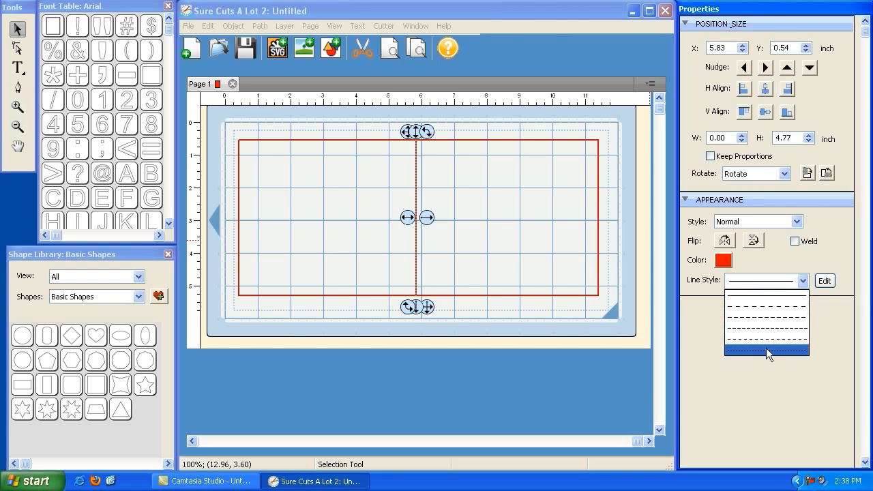
left_click(760, 307)
Zoom in on the middle line to at least 130% and examine its dashes up close
left_click(19, 107)
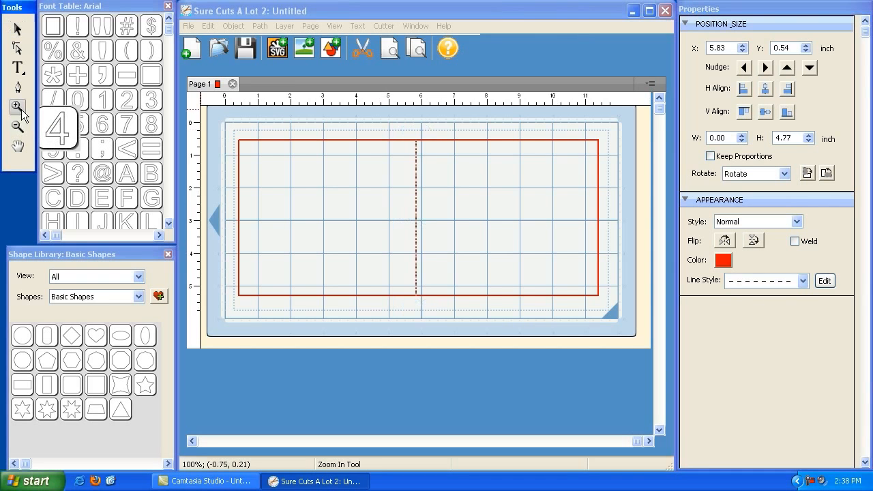
left_click(443, 225)
left_click(484, 243)
left_click(495, 246)
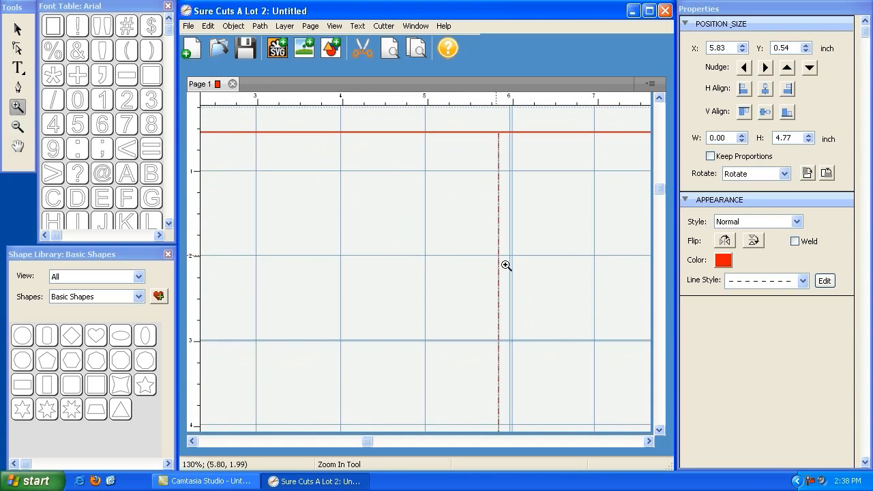
left_click(18, 107)
left_click(326, 210)
left_click(532, 251)
left_click_drag(623, 307, 518, 263)
left_click_drag(413, 239, 499, 231)
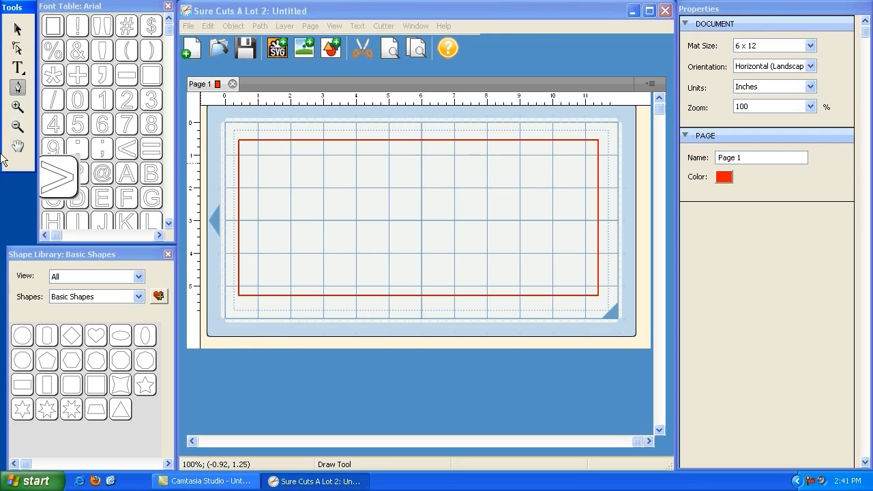
Draw a short vertical dash about 0.5 inch long from the middle of the rectangle's top edge with the Draw tool
left_click(421, 140)
left_click_drag(421, 144, 421, 158)
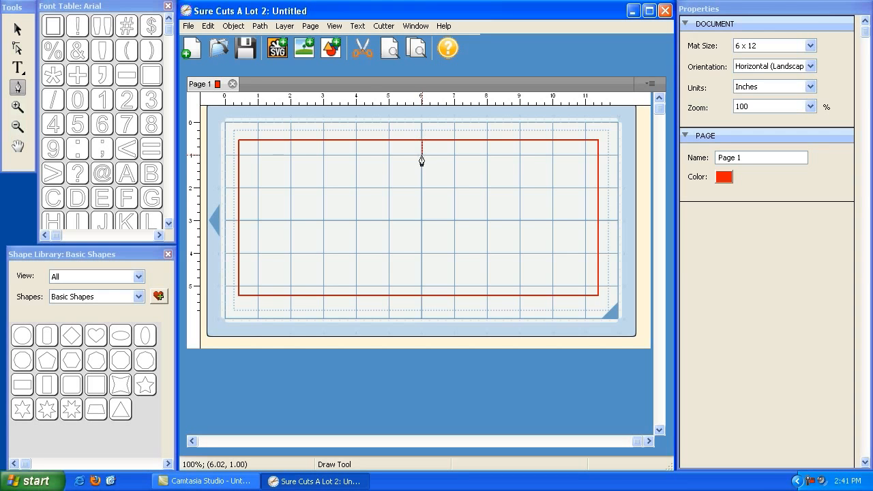
left_click(18, 29)
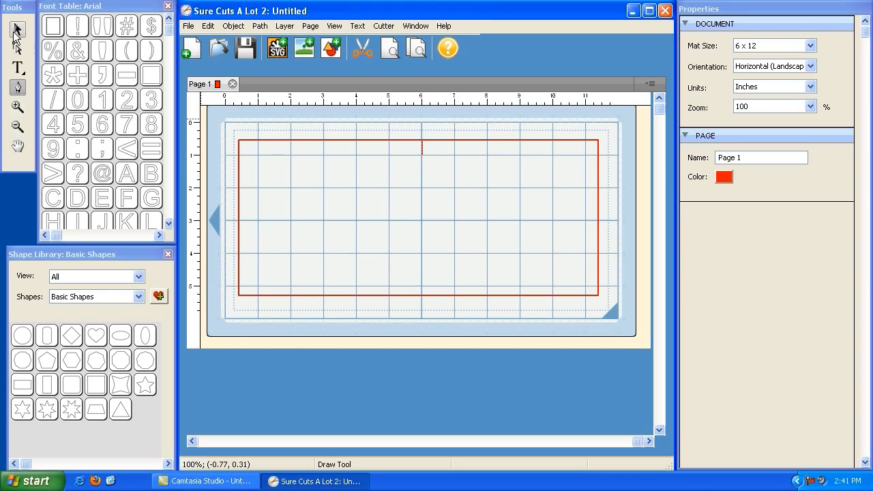
left_click(425, 205)
Draw a second vertical dash about 0.5 inch long below the first one, around the 2-inch ruler mark
left_click(18, 86)
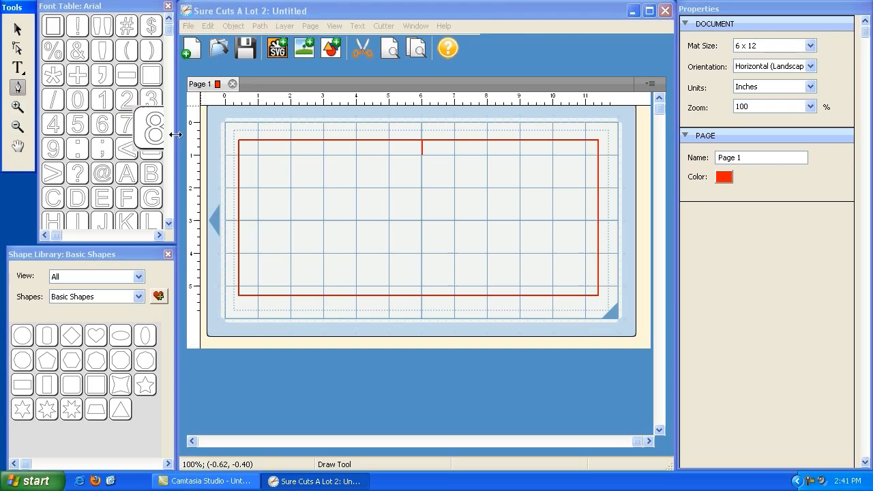
left_click(421, 182)
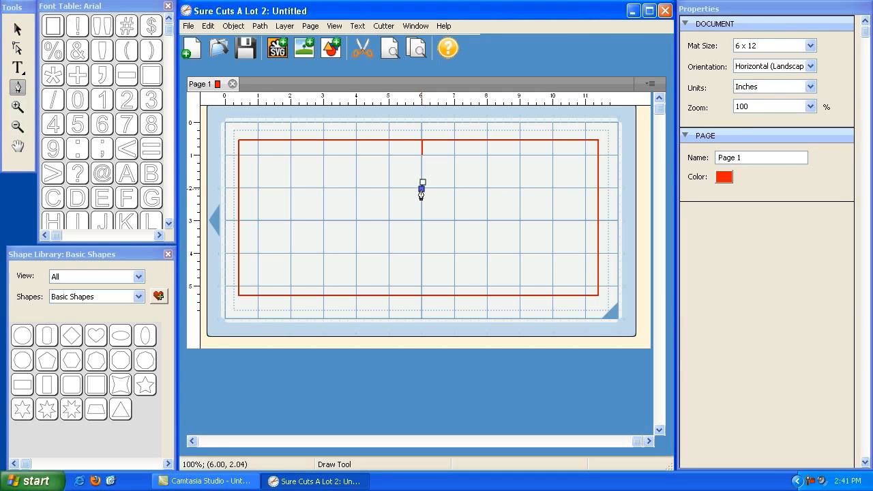
left_click(422, 199)
double_click(422, 198)
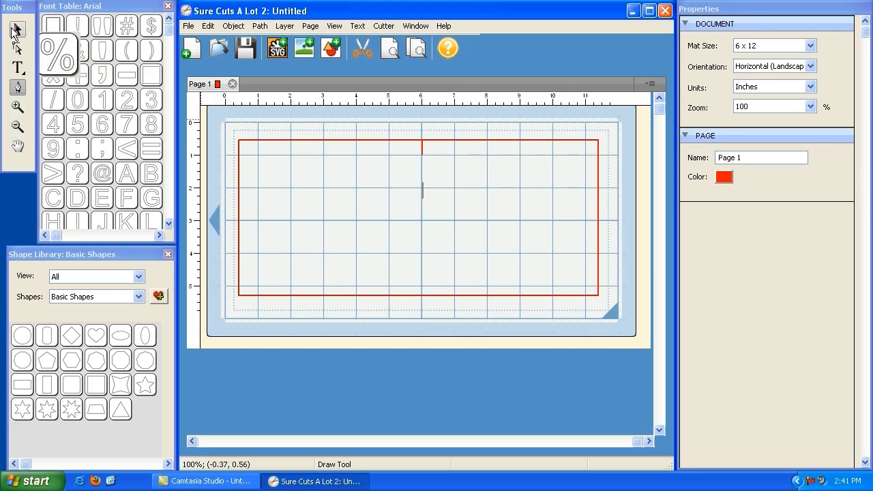
left_click(17, 30)
left_click(401, 217)
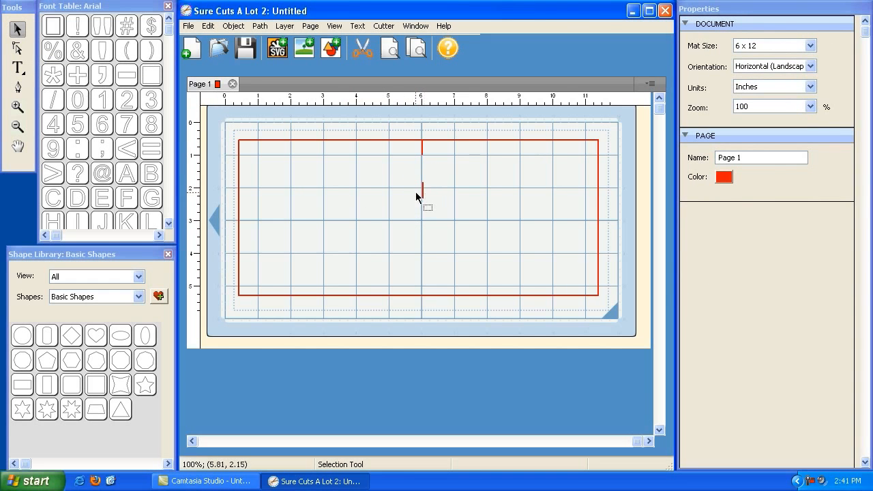
Copy the second dash, paste it, and move the copy below it to form the third dash
left_click_drag(416, 176, 433, 202)
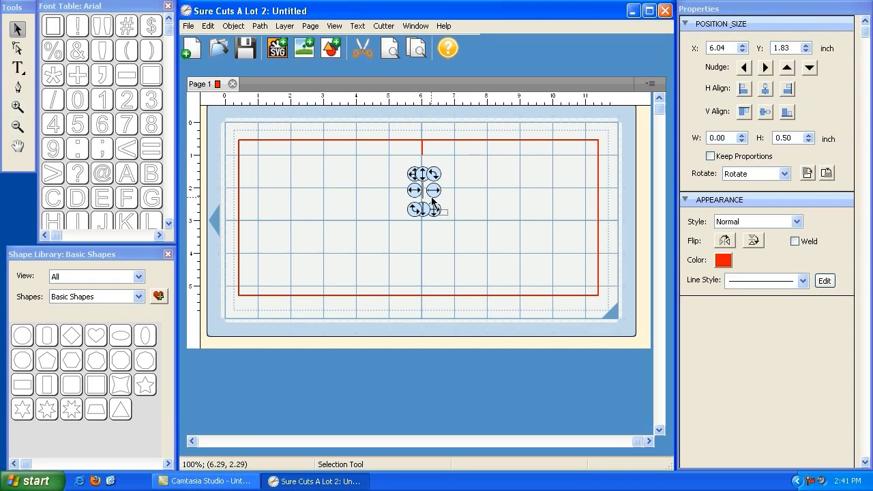
left_click(208, 26)
left_click(220, 82)
left_click(209, 27)
left_click(220, 92)
left_click_drag(413, 178, 411, 220)
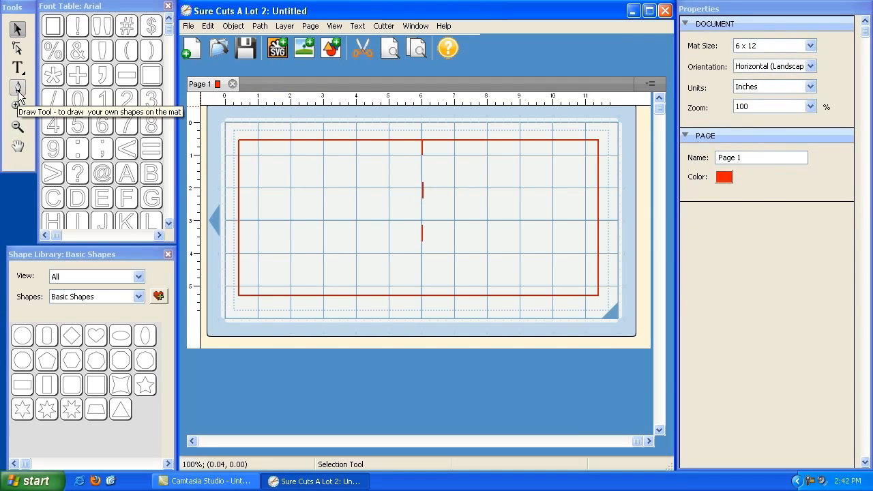
Draw a fourth vertical dash about 0.5 inch long near the rectangle's bottom edge, in line with the other dashes
left_click(18, 89)
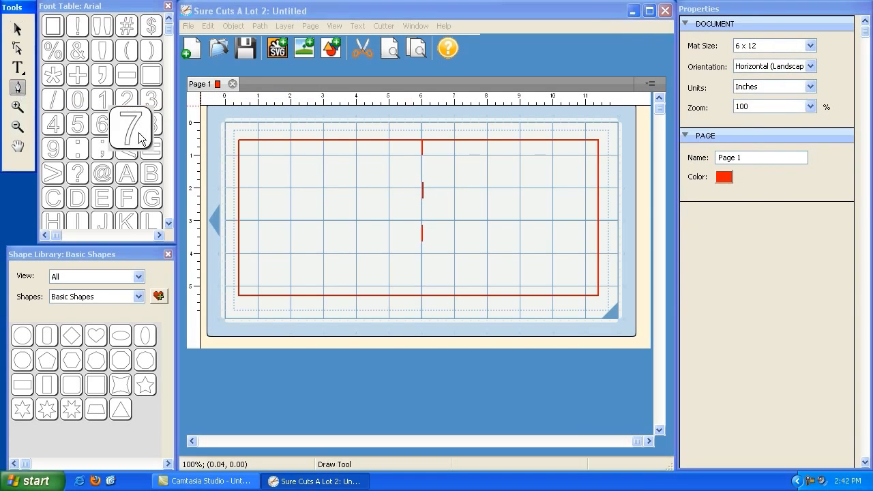
left_click(422, 264)
left_click(421, 282)
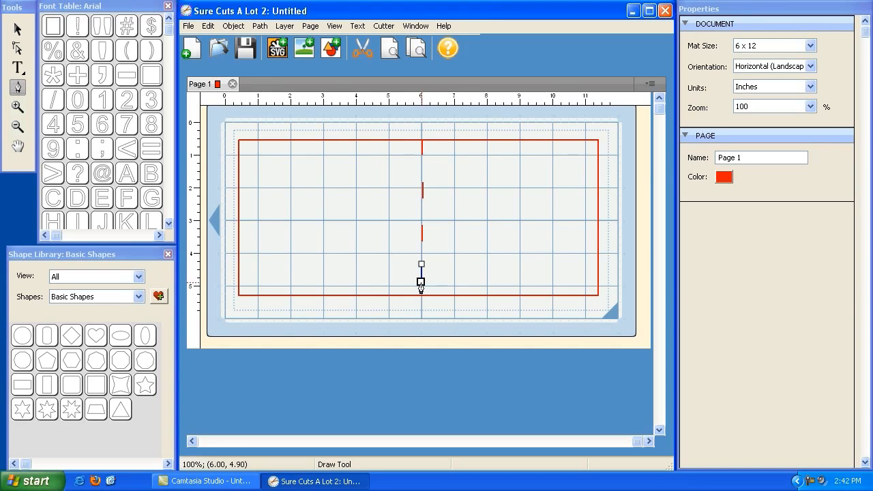
double_click(421, 283)
Draw a closed four-sided shape about 2.9 x 2.1 inches in the left half of the large rectangle
left_click(276, 189)
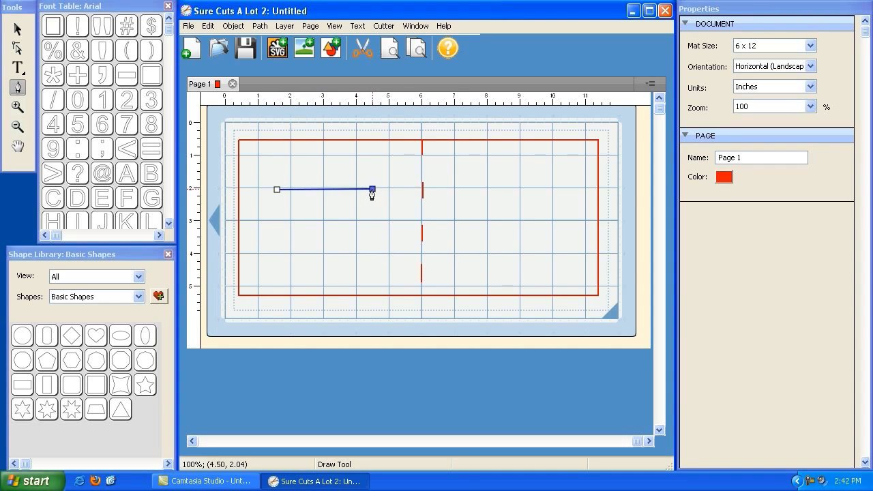
left_click(372, 189)
left_click(372, 258)
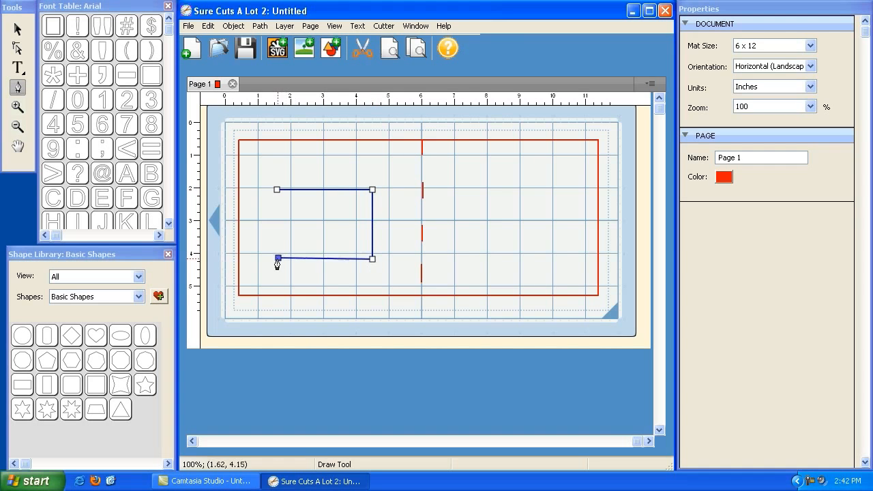
left_click(275, 259)
left_click(275, 190)
Draw a closed triangle about 2.1 inches wide and 2 inches high in the right half of the large rectangle
left_click(469, 258)
left_click(485, 223)
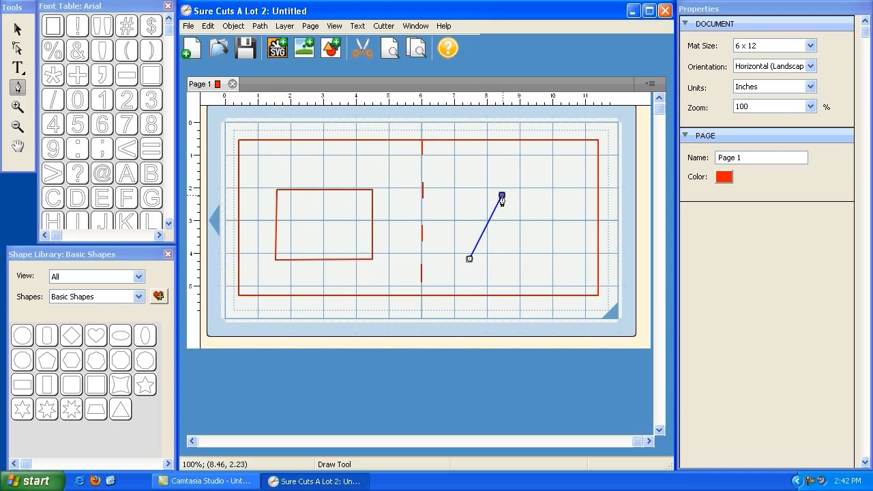
left_click(505, 192)
left_click(538, 258)
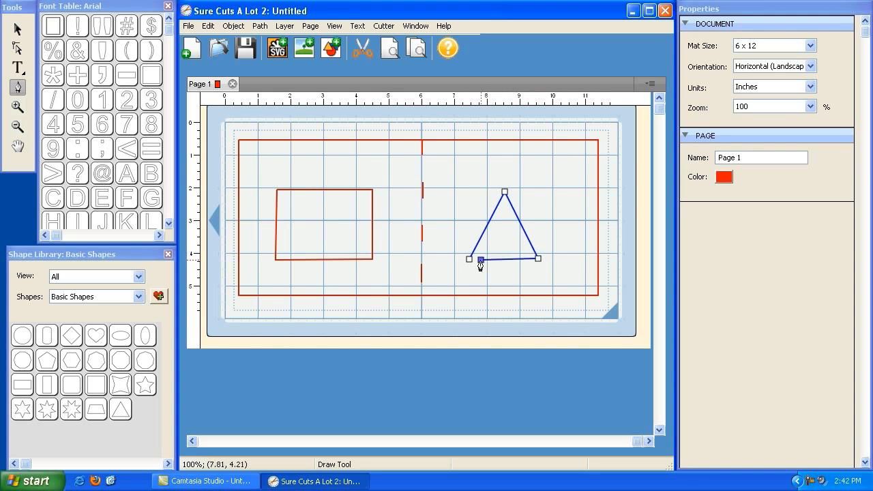
left_click(469, 258)
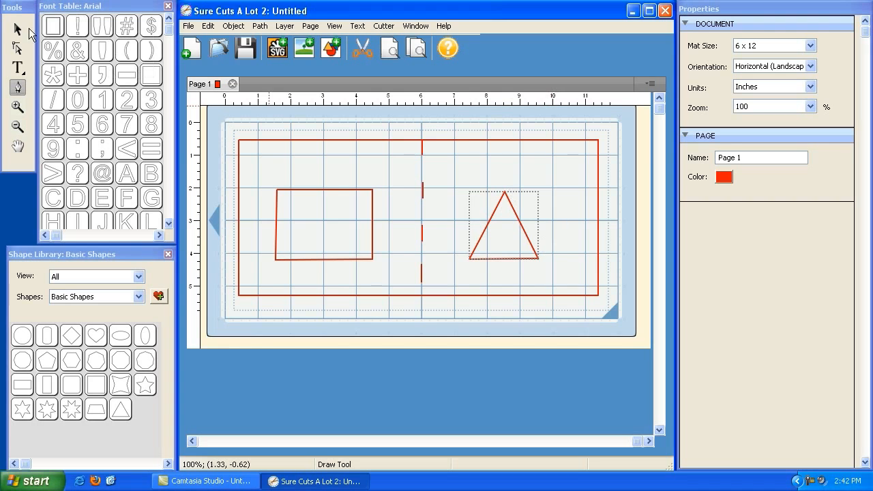
Start a new project without saving the drawing and activate the Draw tool
left_click(190, 49)
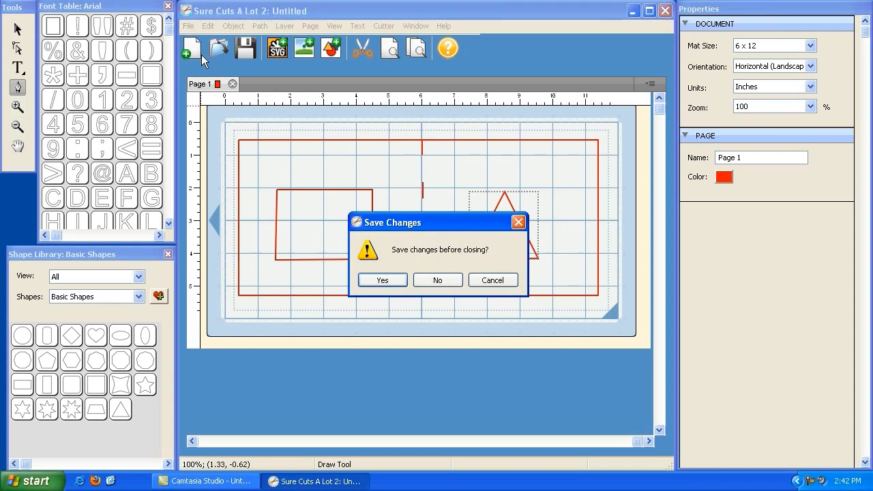
left_click(435, 280)
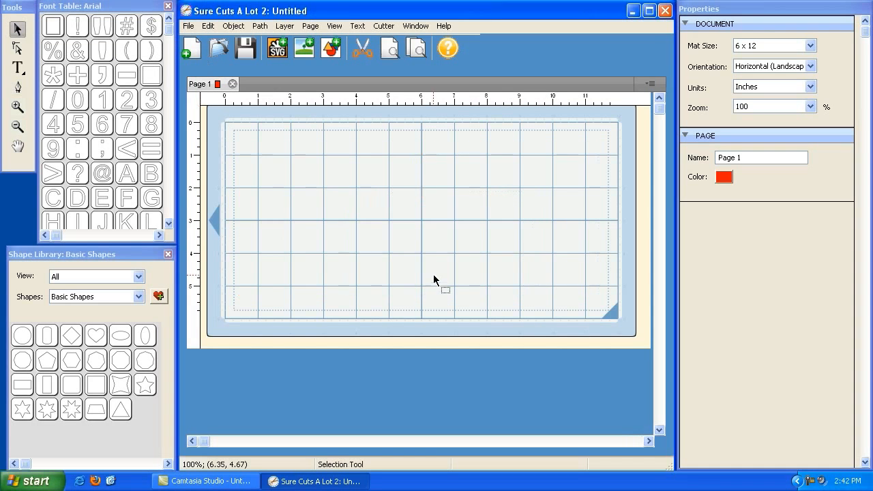
left_click(18, 86)
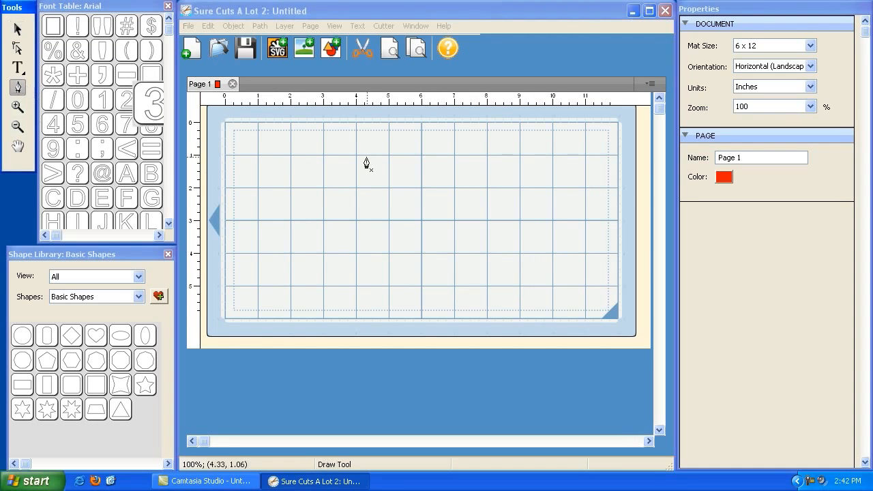
Draw a closed curved shape from two points about 2 inches apart on the 6-inch gridline, pulling a long direction handle from the upper point
left_click(422, 285)
left_click(422, 221)
left_click_drag(422, 221, 313, 277)
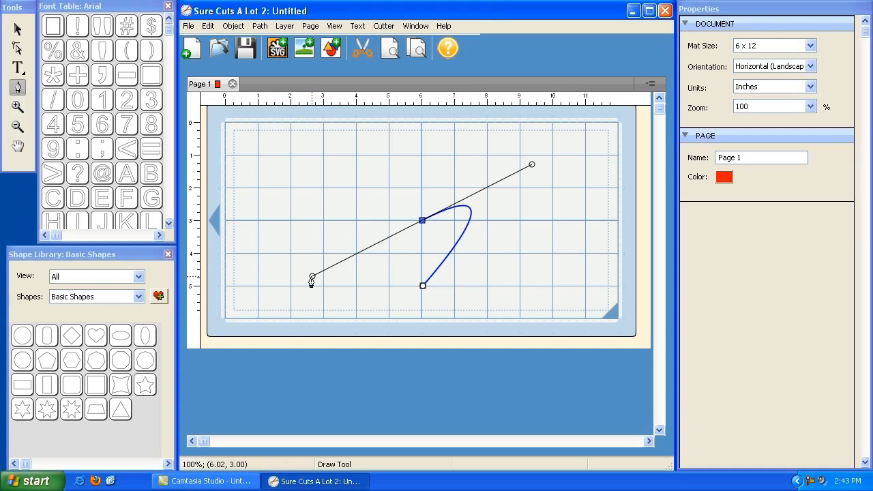
left_click_drag(312, 276, 315, 274)
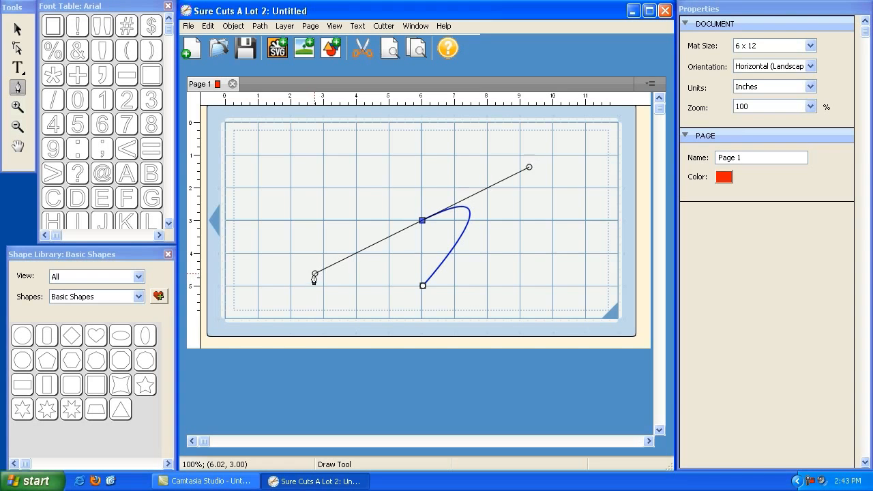
left_click(422, 287)
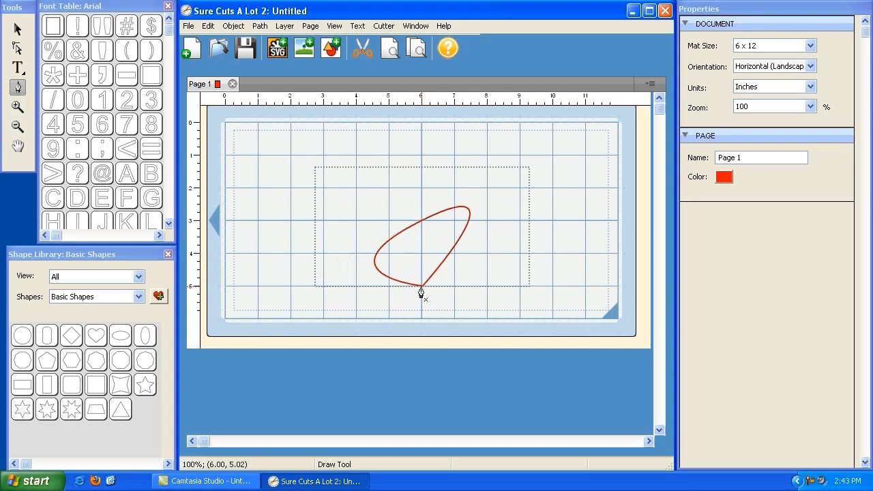
Move the curved shape towards the mat's upper-left corner and shrink it to about 2.8 x 1.6 inches with the Selection tool
left_click(14, 36)
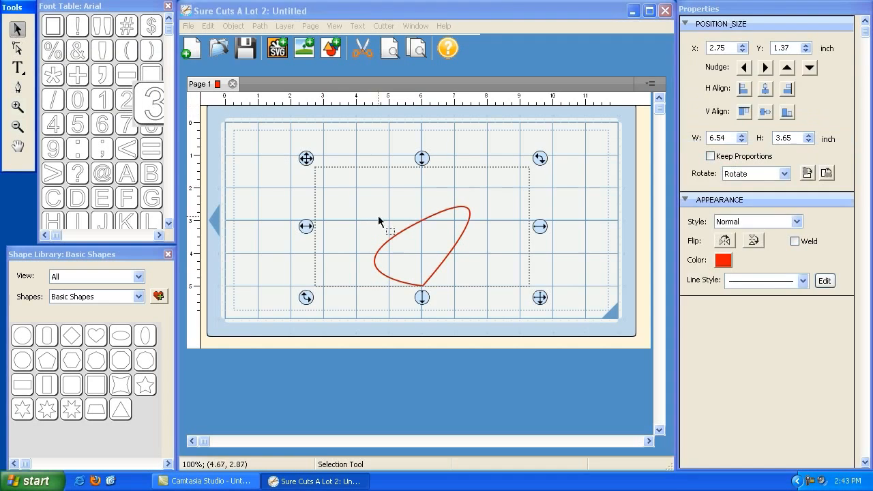
left_click_drag(303, 156, 260, 135)
left_click_drag(485, 281, 372, 211)
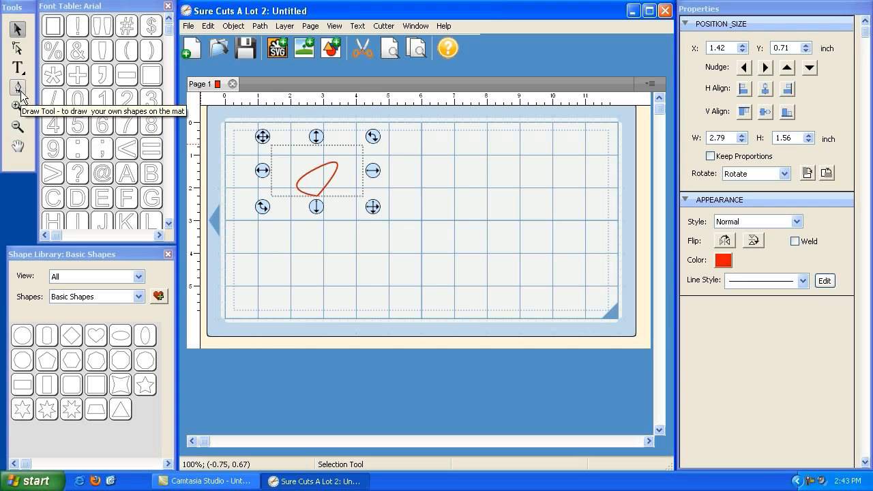
left_click_drag(369, 207, 362, 197)
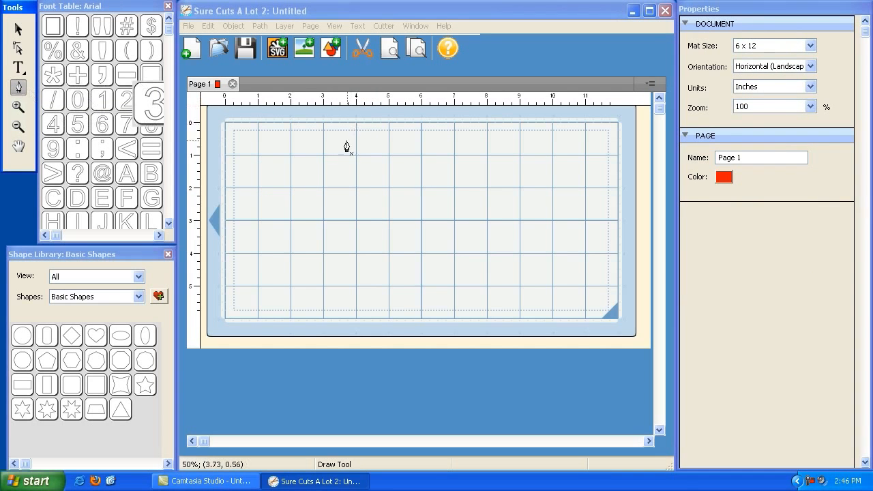
Draw a vertical line about 3 inches long on the 3-inch gridline and end it there
left_click(324, 157)
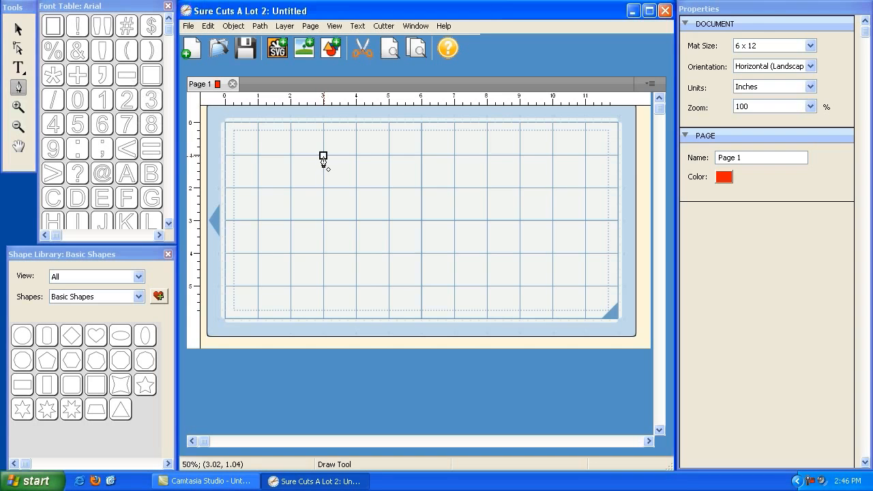
left_click(323, 256)
double_click(323, 257)
Draw a closed triangle about 2.9 inches wide and 3 inches high beside the vertical line
left_click(357, 252)
left_click(401, 157)
left_click(452, 253)
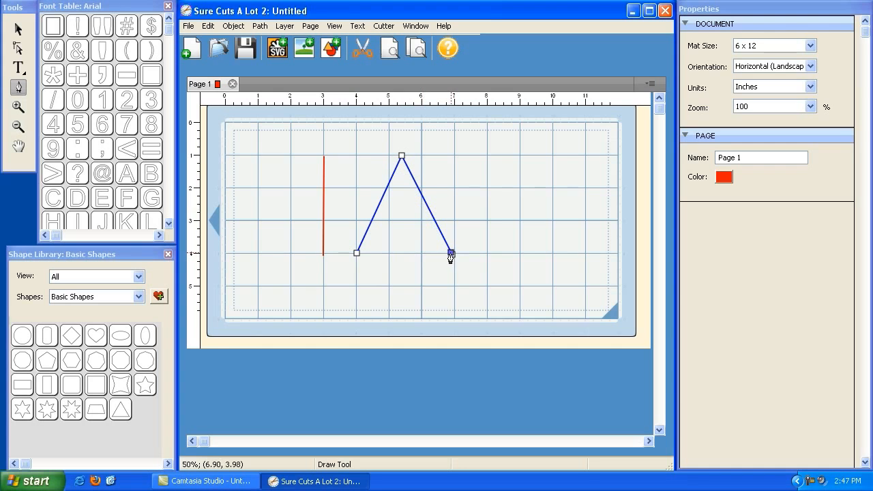
left_click(355, 253)
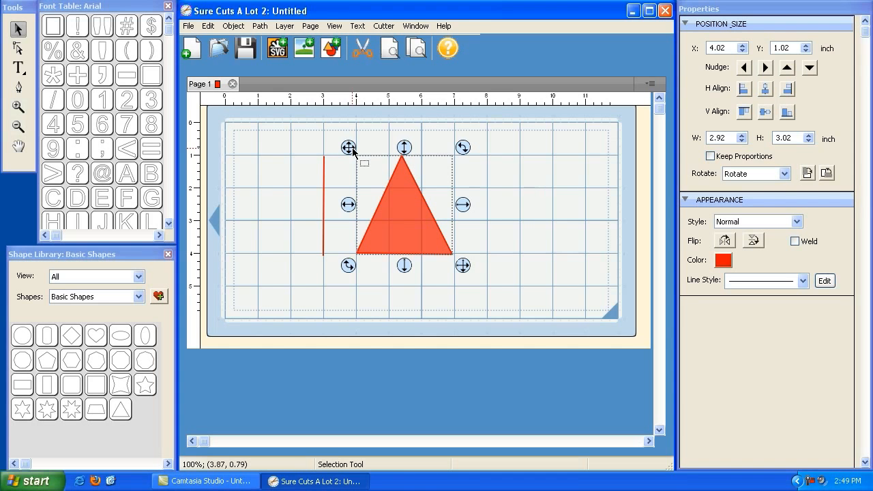
Start a new project without saving the drawing and add the Football Helmet from the Fall shapes to the mat
left_click(194, 53)
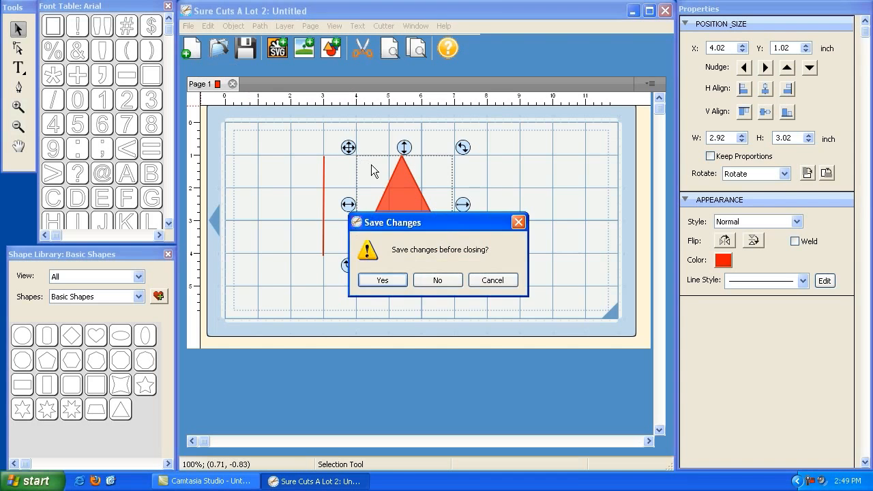
left_click(438, 280)
left_click(130, 297)
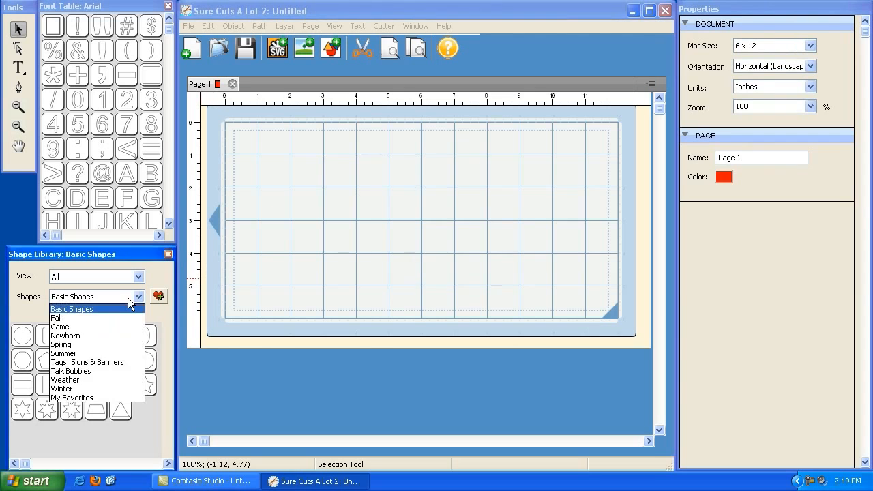
left_click(98, 317)
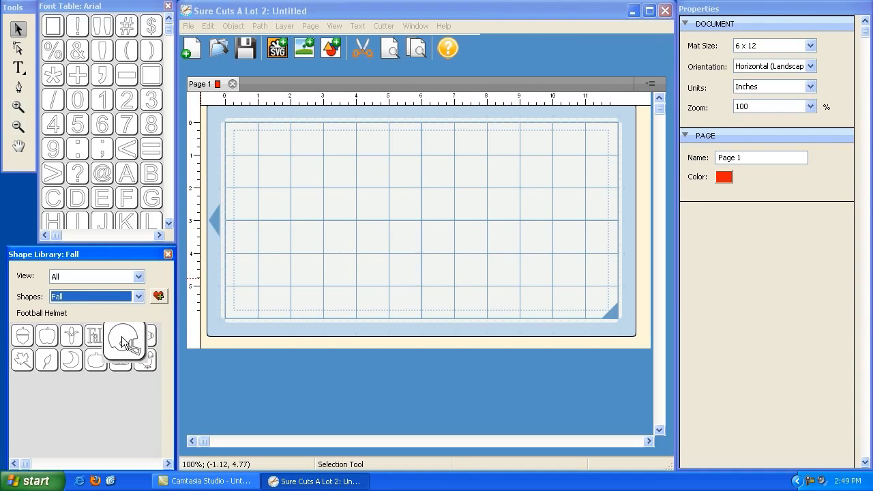
left_click(122, 336)
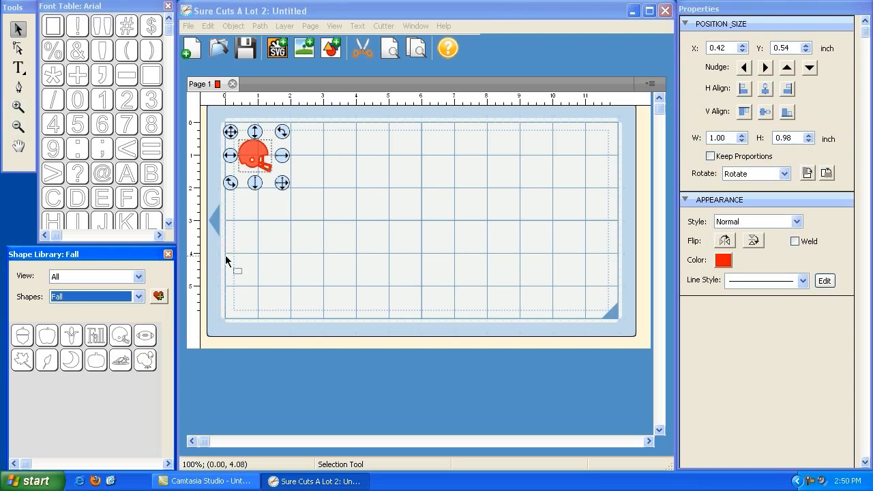
Enlarge the helmet to about 5.1 x 5 inches and center it horizontally on the mat
left_click_drag(283, 184, 409, 270)
left_click_drag(242, 142, 338, 135)
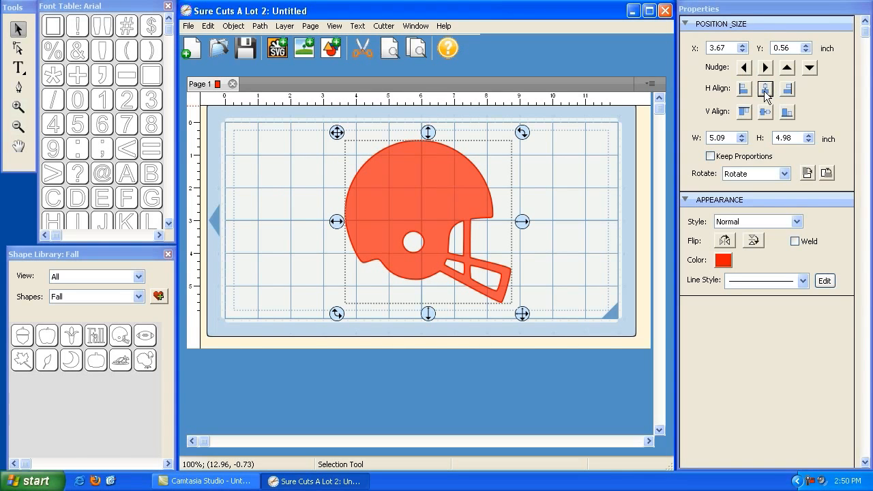
left_click(764, 91)
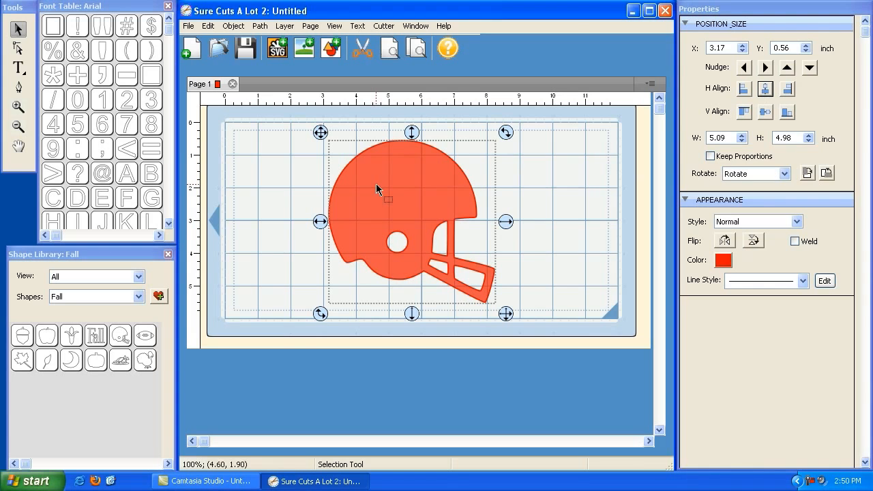
left_click(259, 182)
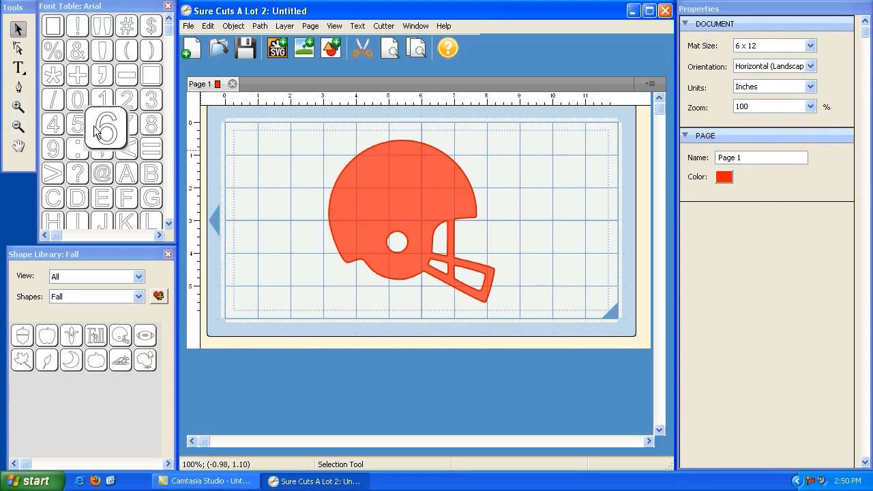
Add one point on the upper-left and one on the upper-right curve of the helmet's dome with the Draw tool
left_click(19, 88)
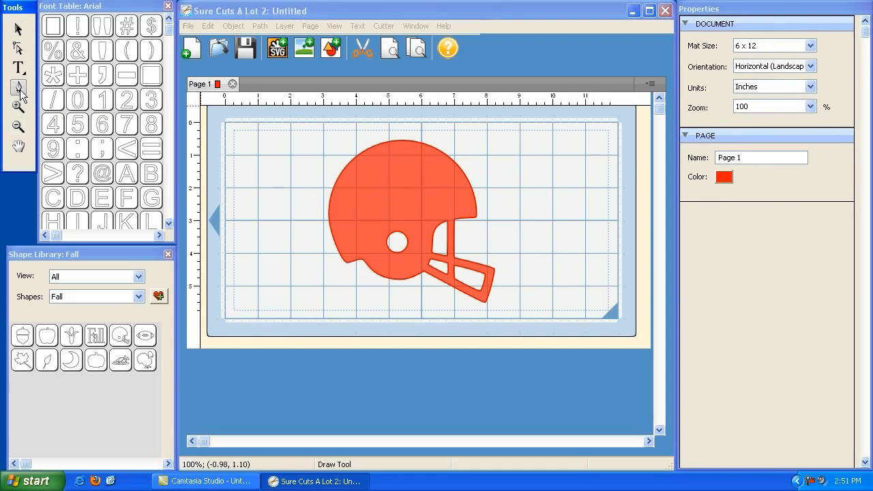
left_click(362, 15)
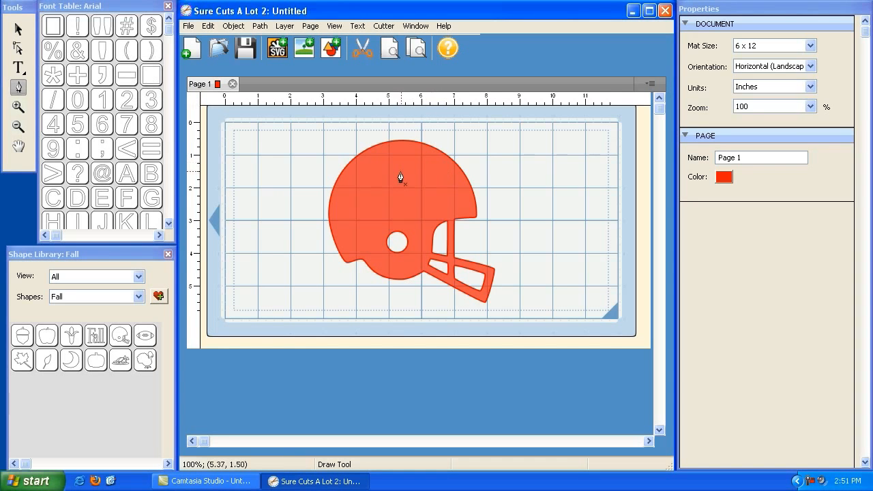
mouse_move(446, 221)
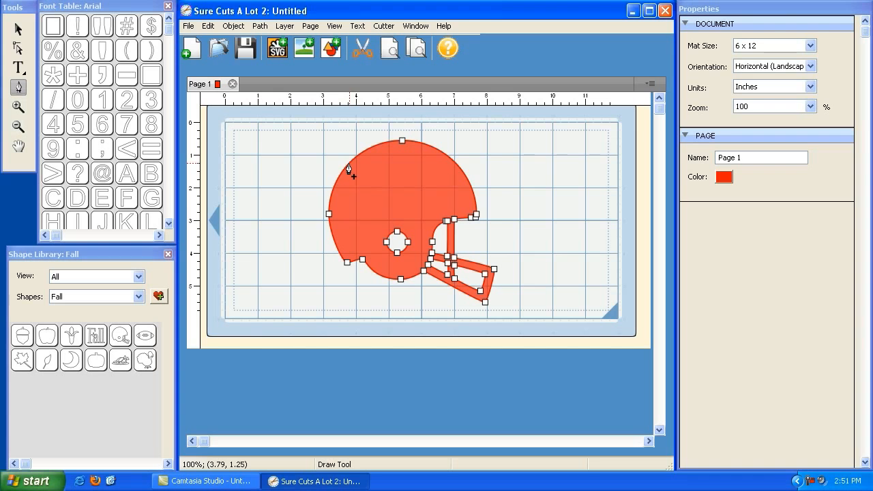
left_click(348, 164)
left_click(451, 161)
Delete the upper-left, top and upper-right points of the helmet's dome to flatten its outline
left_click(349, 165)
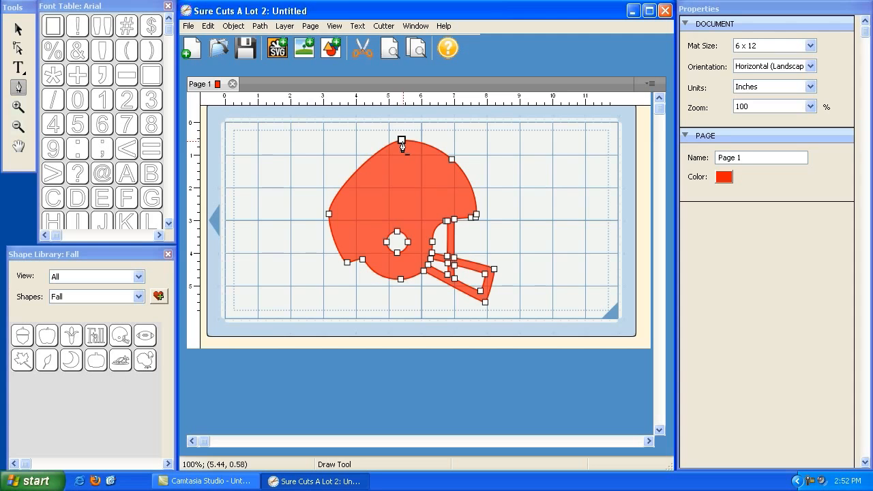
left_click(402, 141)
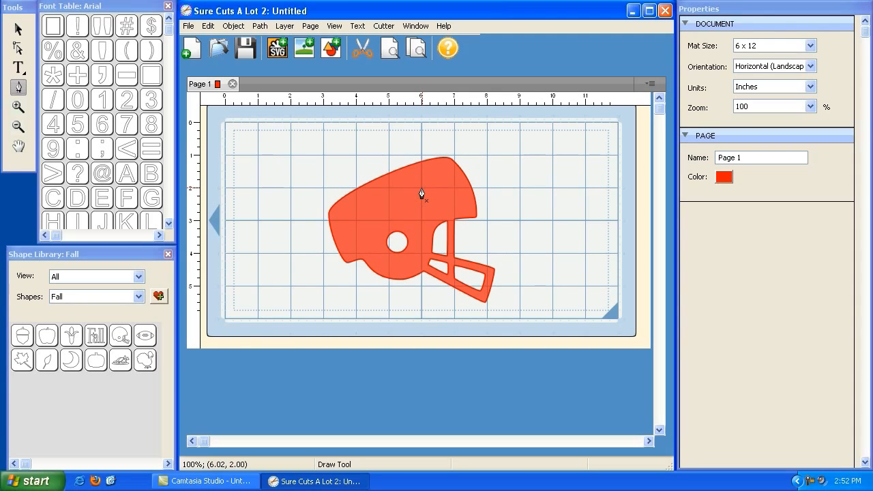
left_click(449, 159)
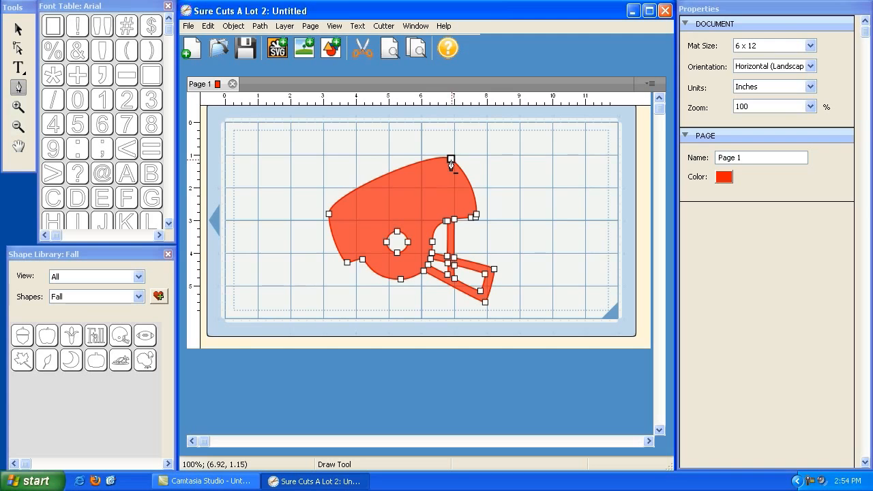
left_click(450, 161)
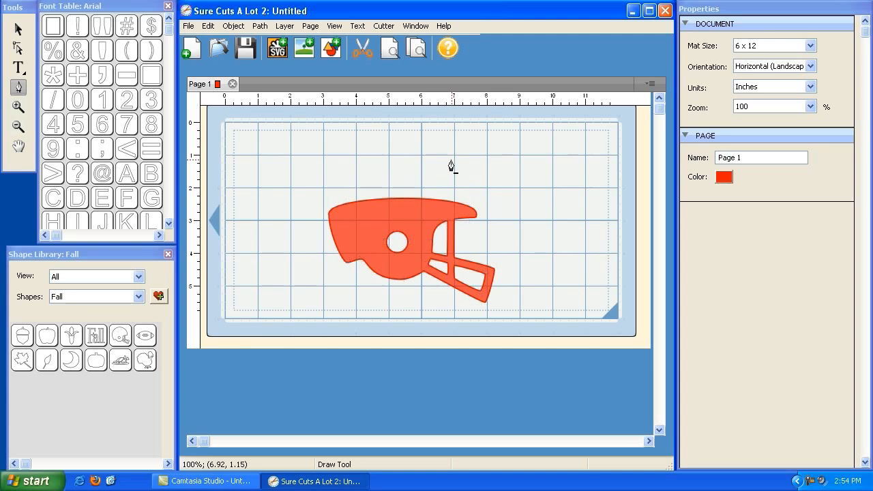
left_click(476, 216)
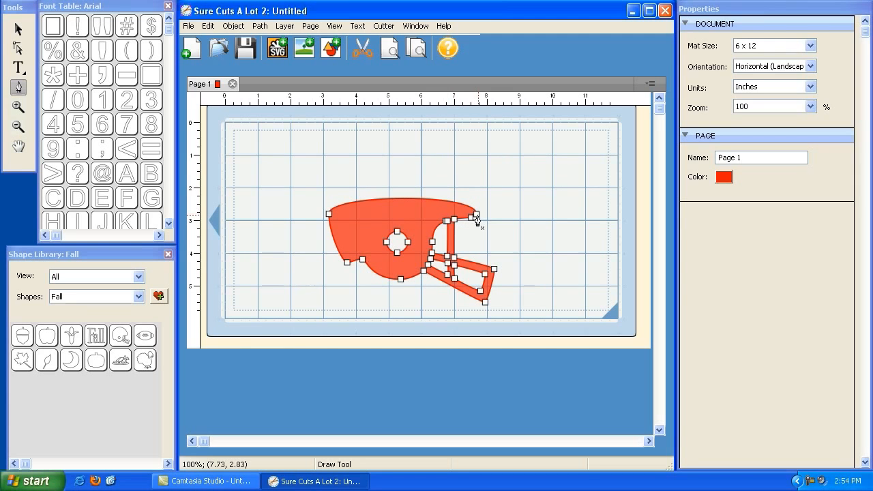
left_click(329, 215)
left_click(329, 215)
Pull the middle point of the helmet's flattened top edge up to about 0.8 inch from the mat's top with the Shape tool, then deselect
left_click(19, 50)
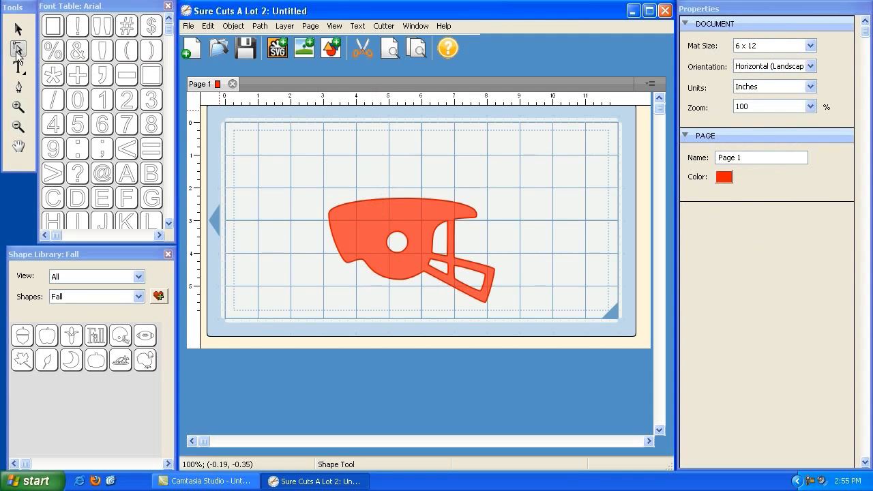
left_click(18, 49)
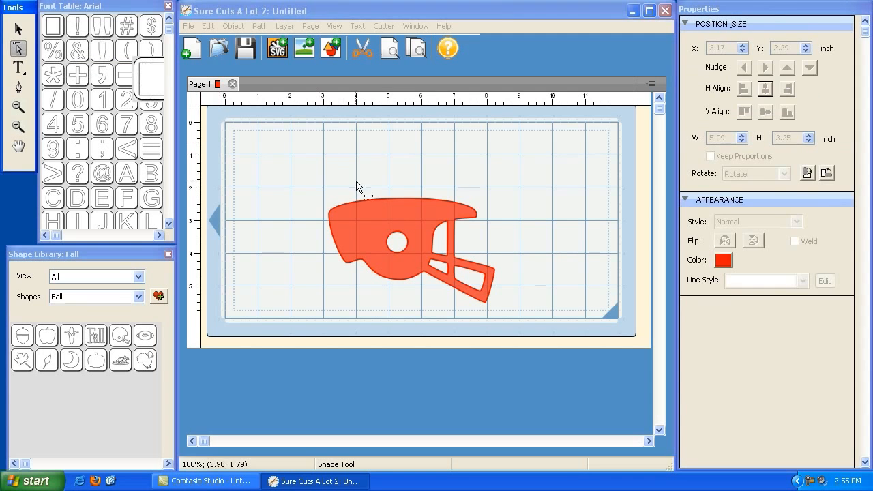
left_click(386, 206)
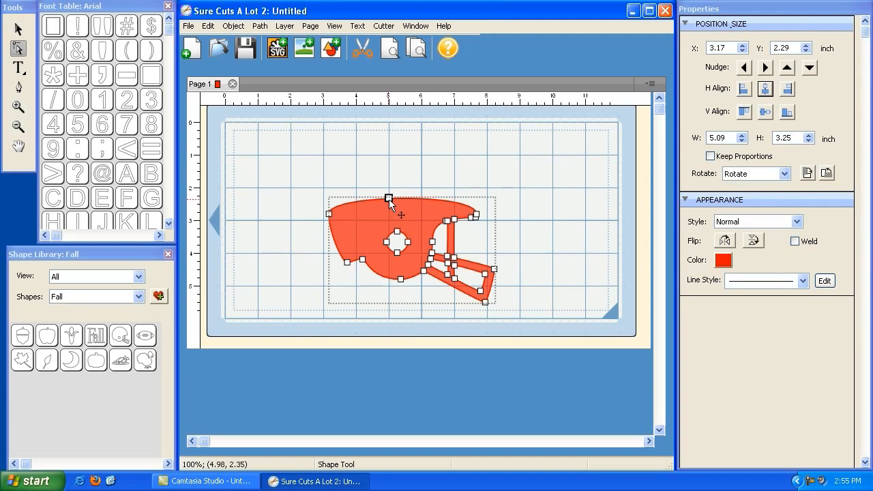
left_click_drag(389, 198, 396, 149)
left_click_drag(398, 153, 397, 150)
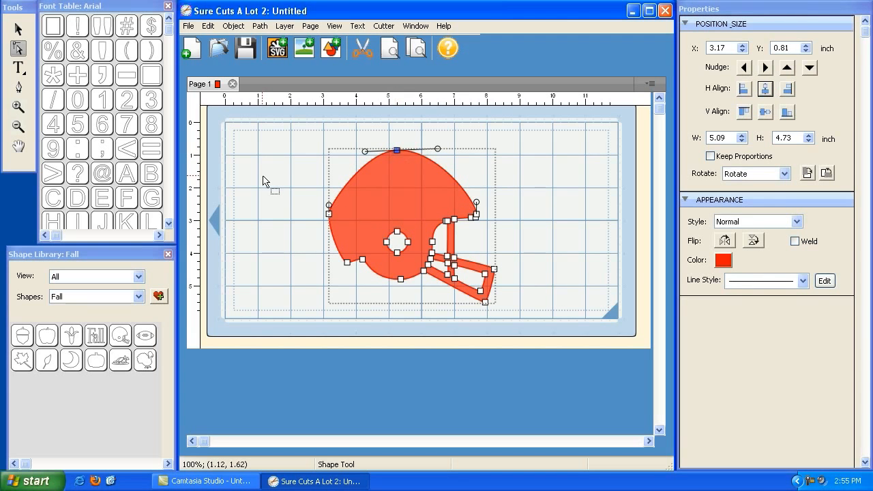
left_click(263, 177)
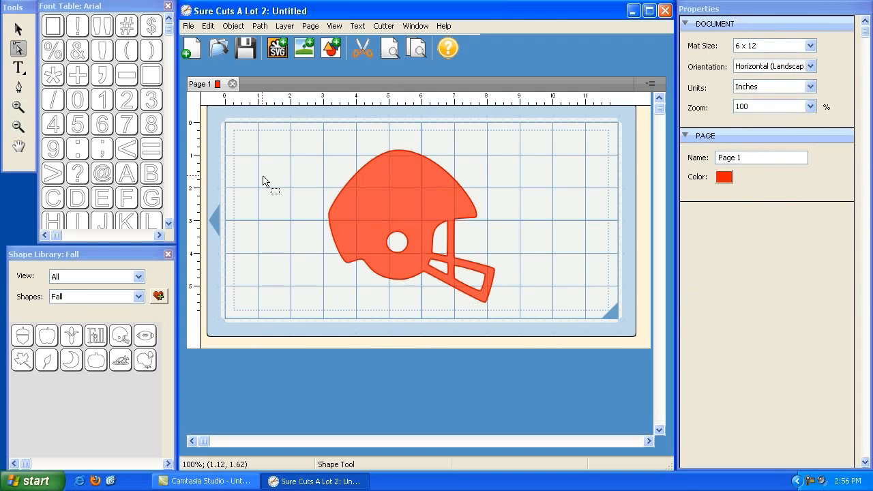
Add a point with the Draw tool on each side of the reshaped dome, about halfway down its slopes
left_click(18, 87)
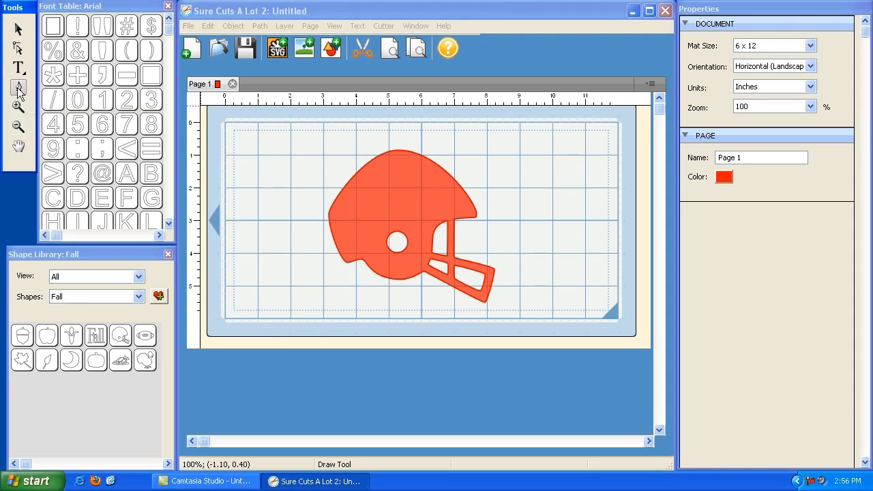
left_click(356, 180)
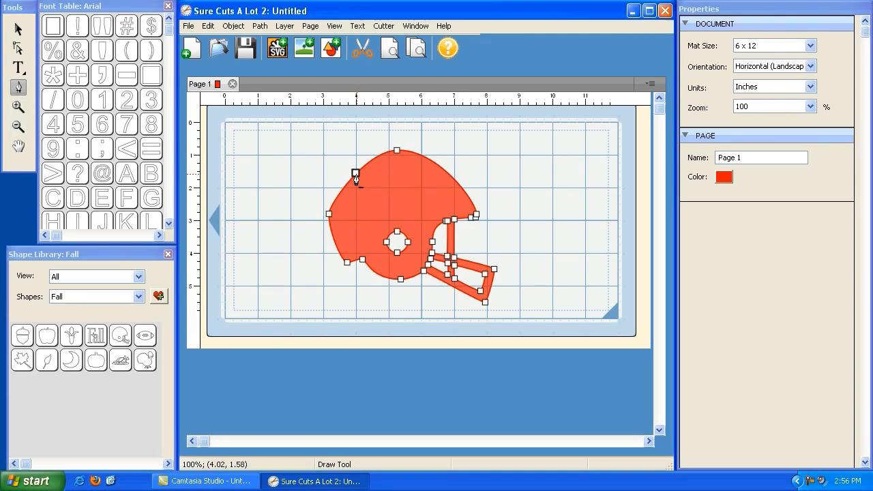
left_click(449, 175)
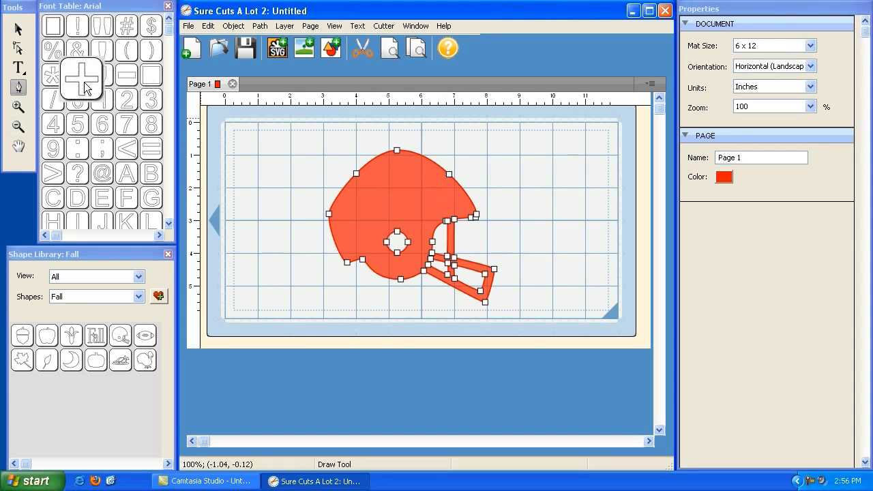
Move the dome's new upper-left point slightly outward with the Shape tool to round that side of the helmet
left_click(18, 48)
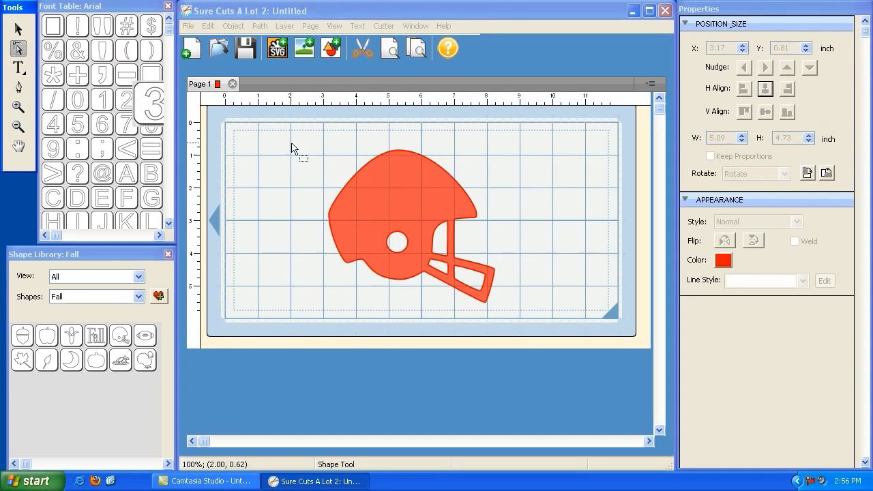
left_click(355, 175)
left_click(356, 176)
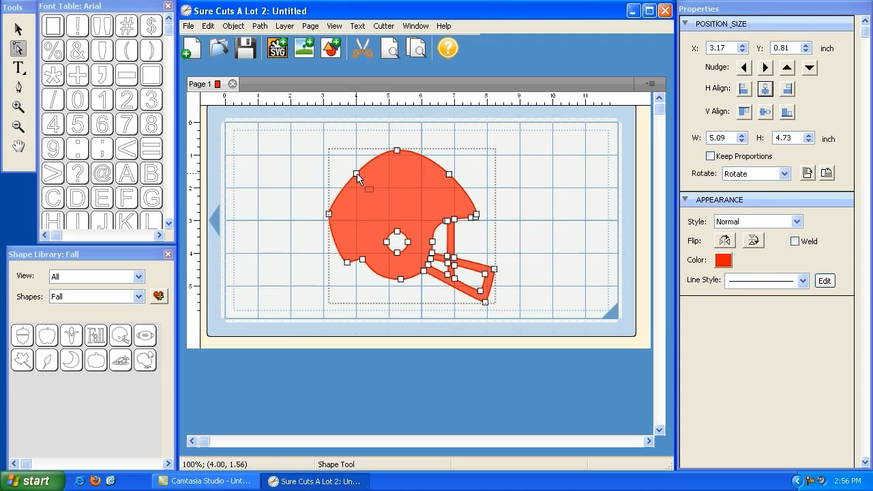
left_click_drag(353, 173, 349, 167)
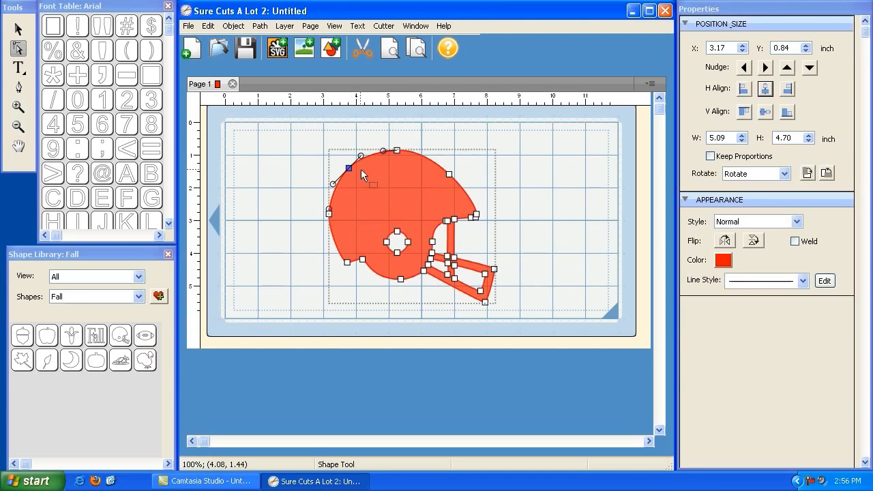
Move the upper-right point of the helmet's dome slightly outward to round that side, then deselect the shape
left_click(450, 174)
left_click_drag(450, 174, 454, 169)
left_click(532, 172)
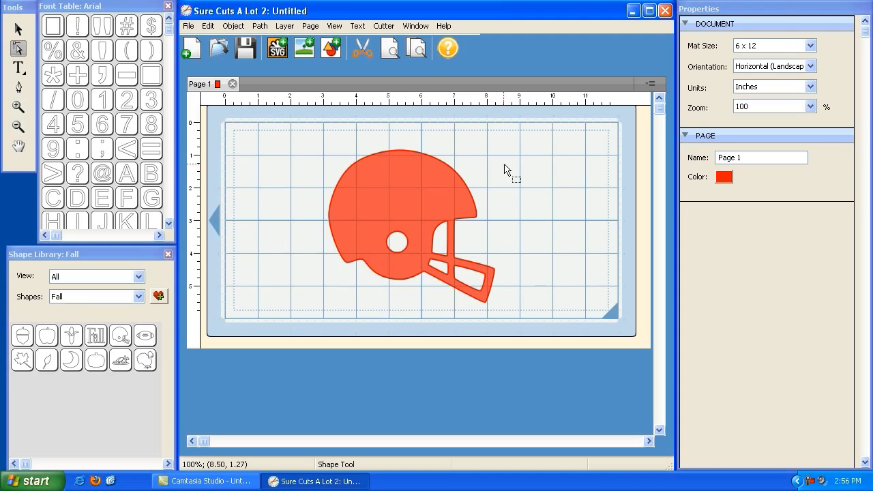
Look through the Type tool's vertical and on-path variants, keeping the standard Type Tool
left_click(17, 69)
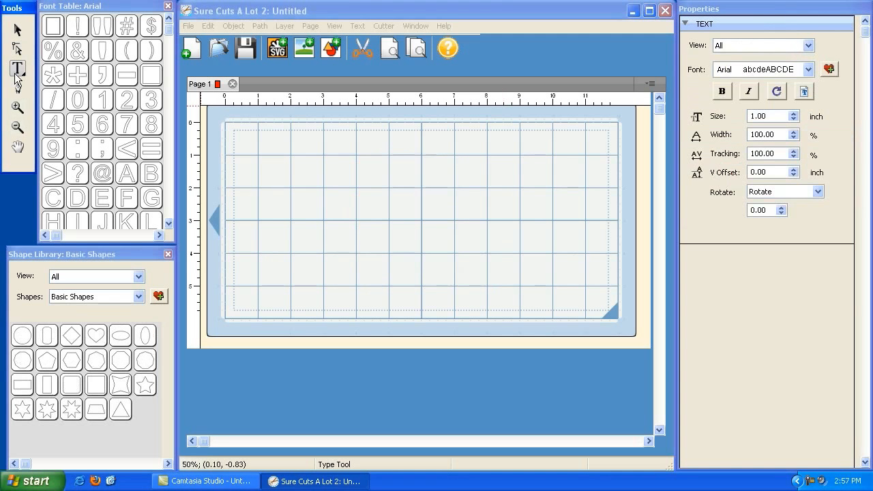
mouse_move(16, 79)
left_mouse_down()
mouse_move(64, 72)
mouse_move(67, 103)
mouse_move(70, 69)
mouse_move(17, 71)
left_mouse_up()
left_click(17, 69)
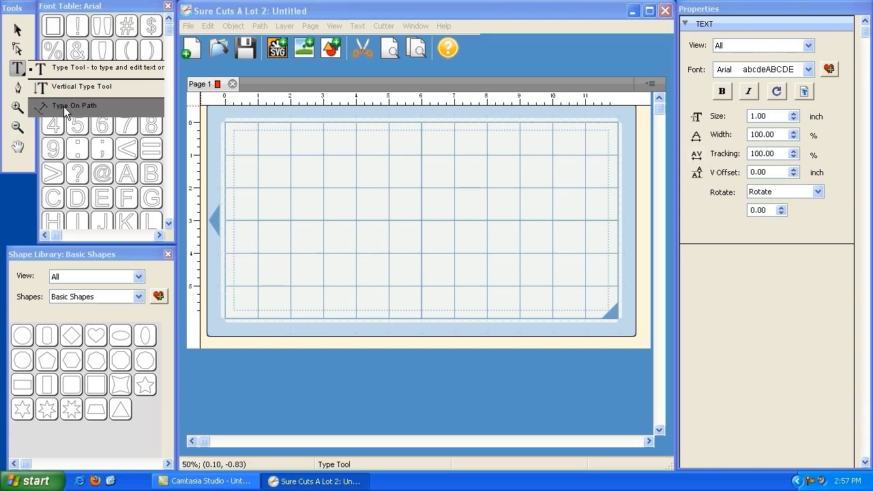
left_click(78, 71)
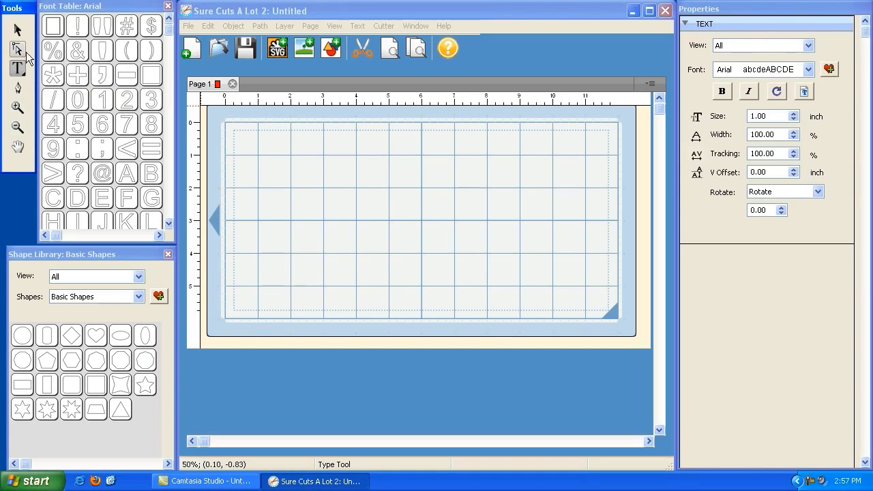
left_click(290, 220)
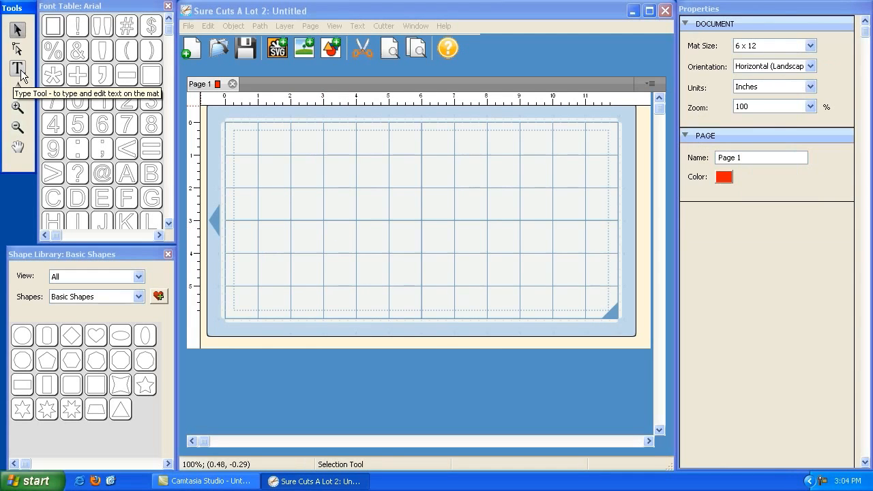
Add the text PRINCESS in Arial, starting about 2 inches from the mat's left edge
left_click(19, 69)
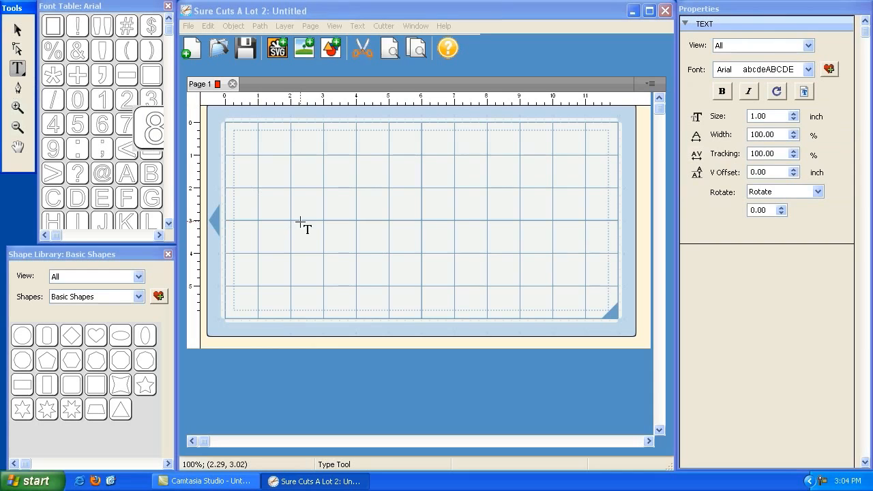
left_click(290, 247)
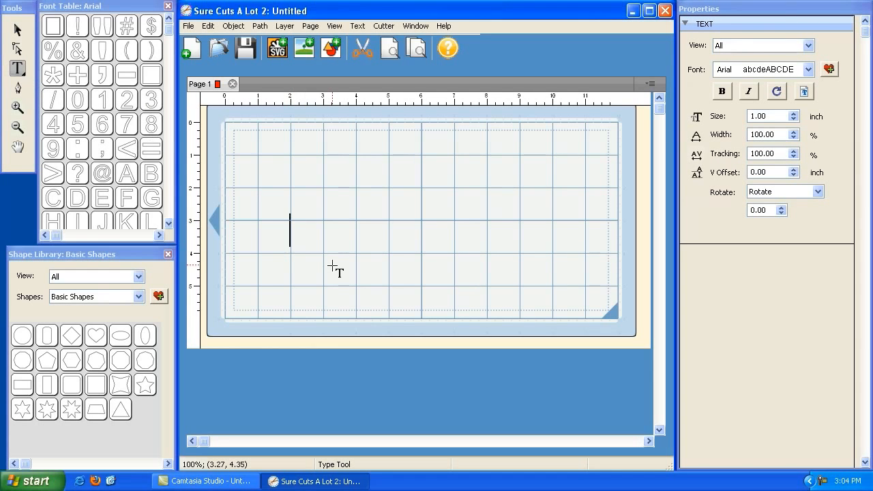
type("PRINCESS")
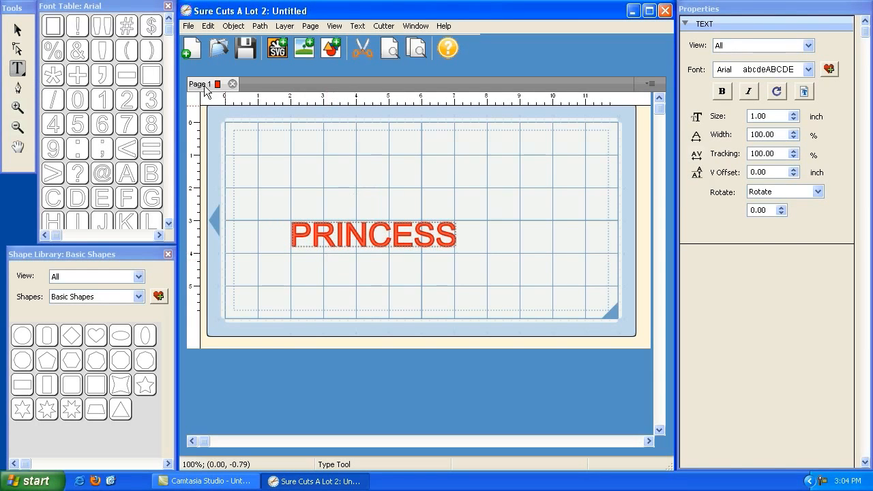
Enlarge the PRINCESS text to about 10.65 by 1.58 inches and move it to about X 0.87, Y 1.92
left_click(17, 30)
left_click_drag(465, 257, 648, 283)
left_click_drag(304, 217, 243, 176)
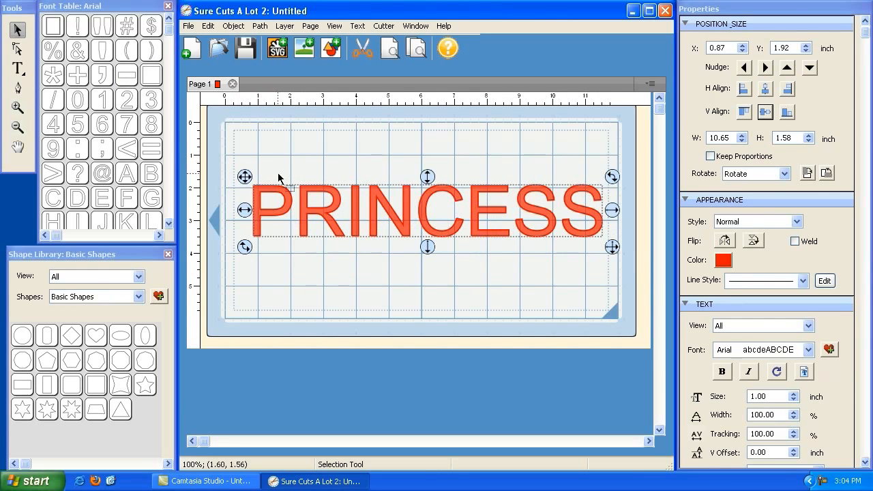
Hide the PRINCESS text and deselect it
left_click(234, 27)
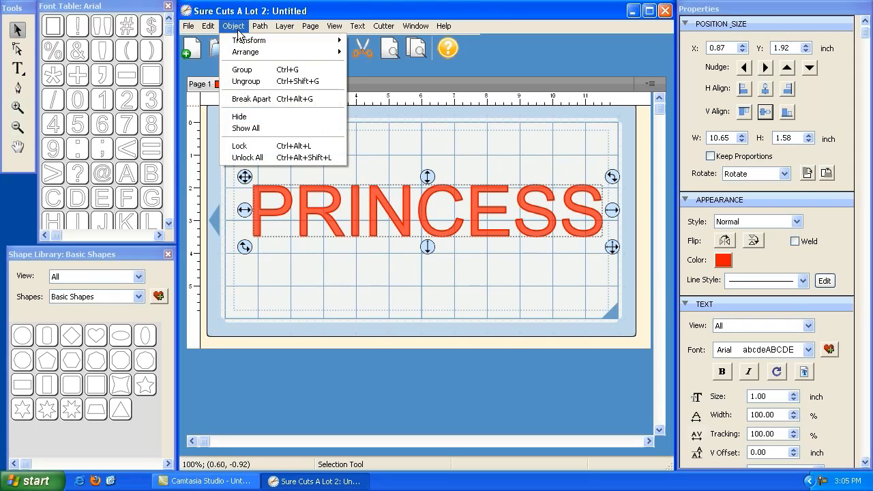
left_click(240, 118)
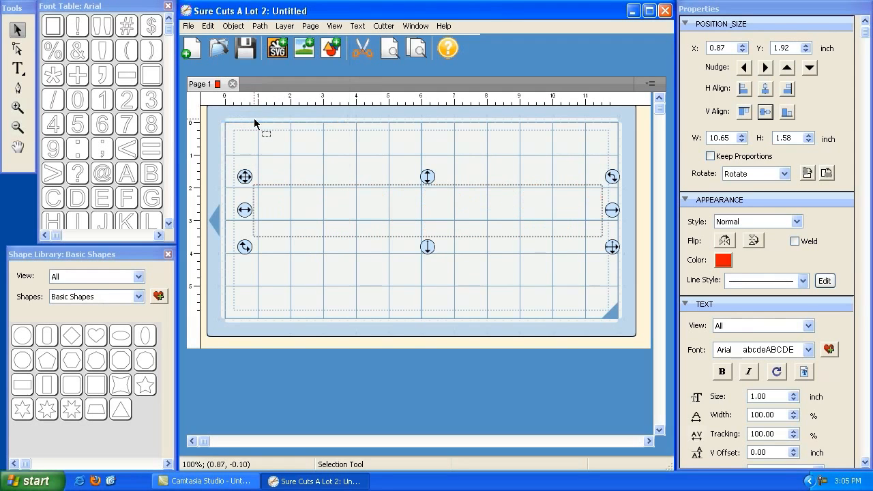
left_click(300, 115)
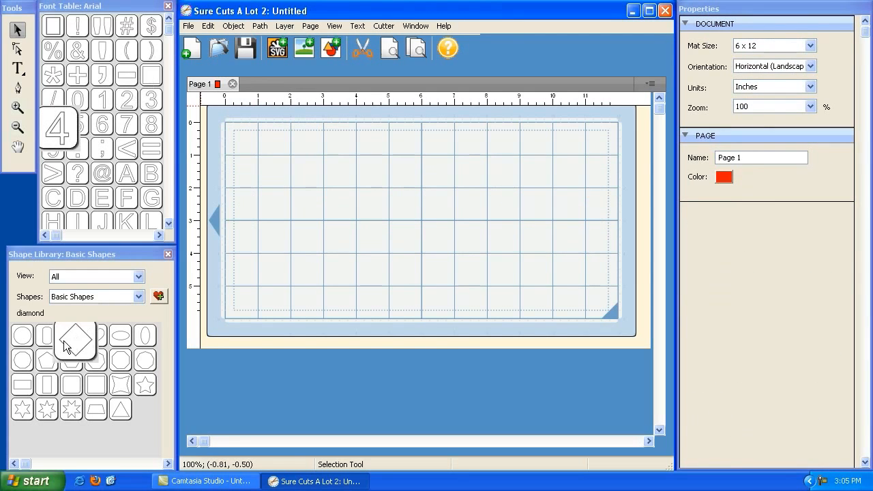
Add a four-sided basic shape and stretch it into a rectangle of about 10.96 by 4.96 inches
left_click(100, 388)
left_click_drag(284, 188, 609, 314)
left_click(448, 123)
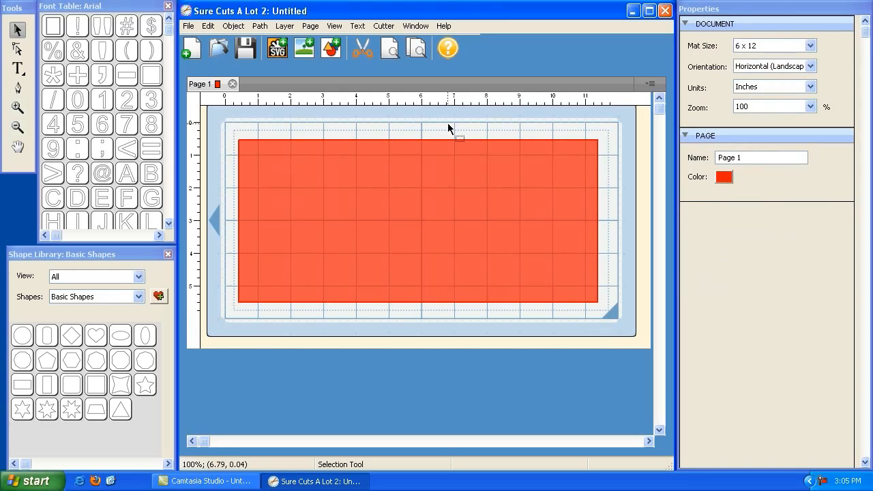
Show the hidden PRINCESS text and move the large rectangle to about X 0.65, Y 0.50 inch
left_click(233, 26)
left_click(255, 127)
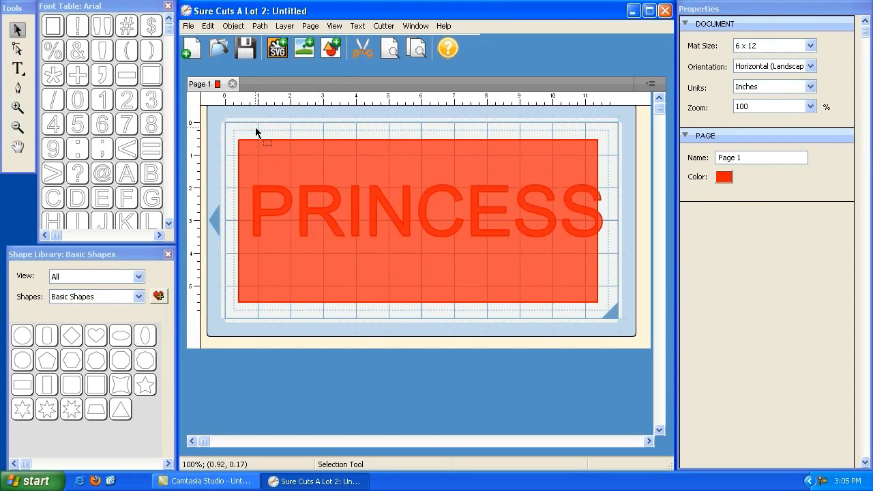
left_click(300, 197)
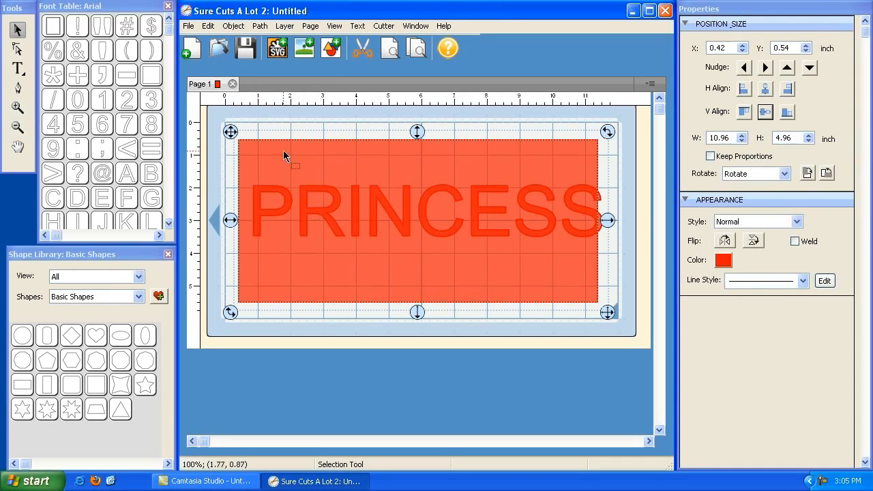
left_click_drag(232, 131, 240, 133)
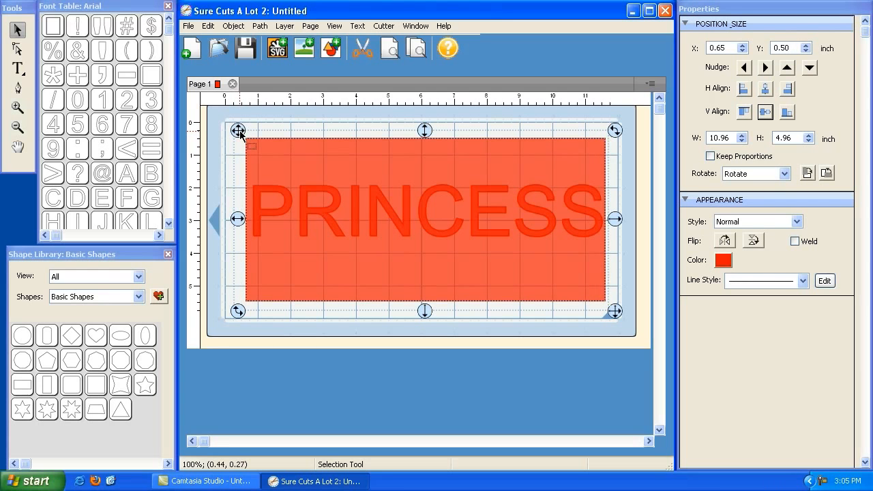
Send the large rectangle to the back behind the PRINCESS text and deselect it
left_click(233, 26)
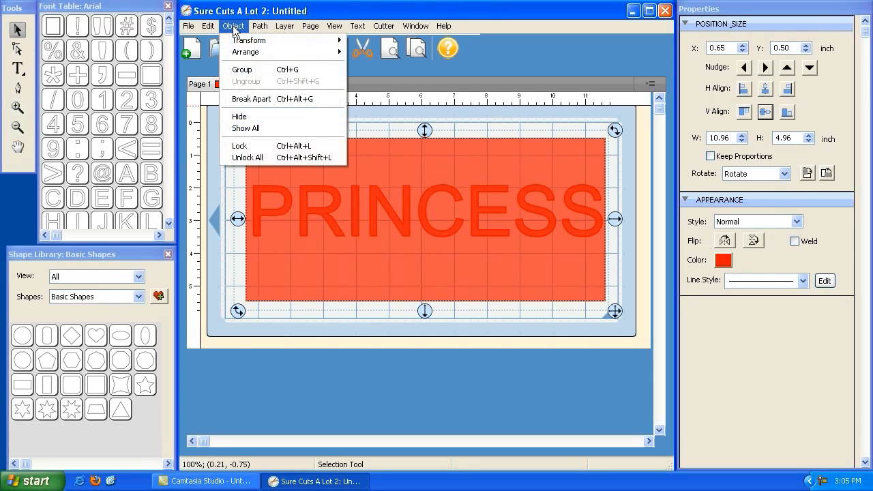
mouse_move(244, 54)
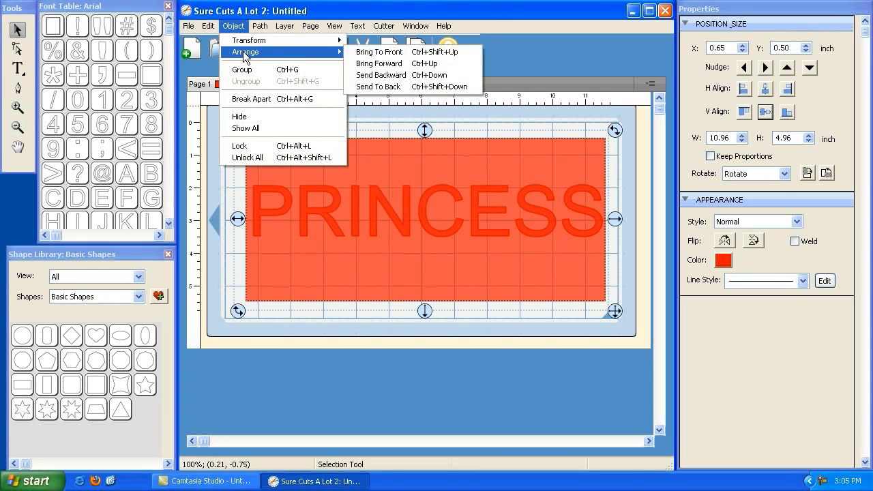
left_click(383, 86)
left_click(377, 145)
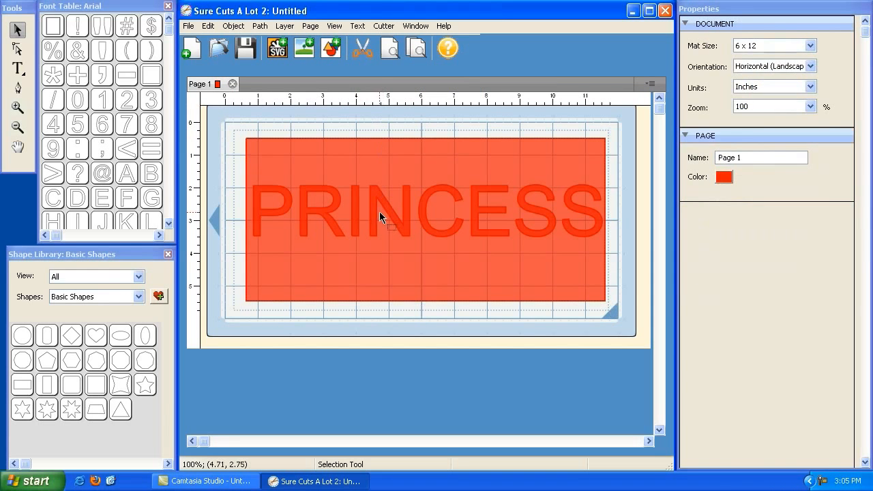
Shrink the PRINCESS text to about 9.96 by 1.48 inches and center it on the rectangle, at about X 1.22, Y 2.27
left_click_drag(612, 247, 586, 234)
left_click_drag(245, 171, 256, 189)
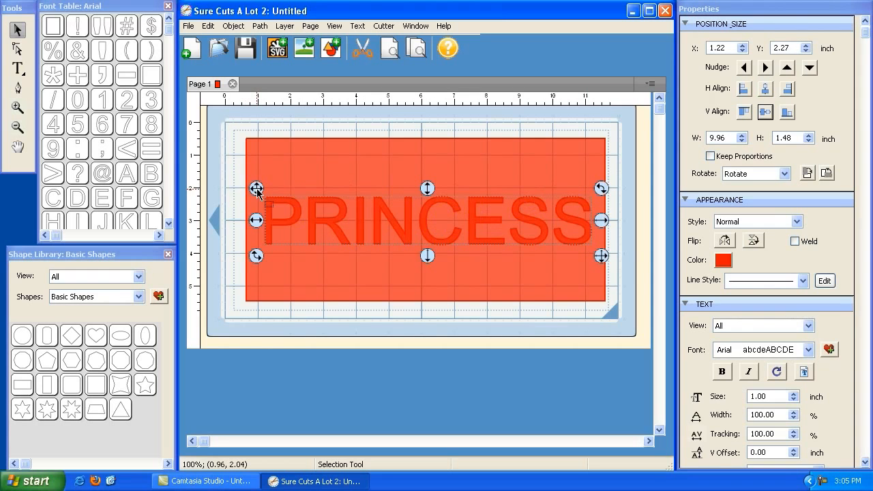
left_click(276, 124)
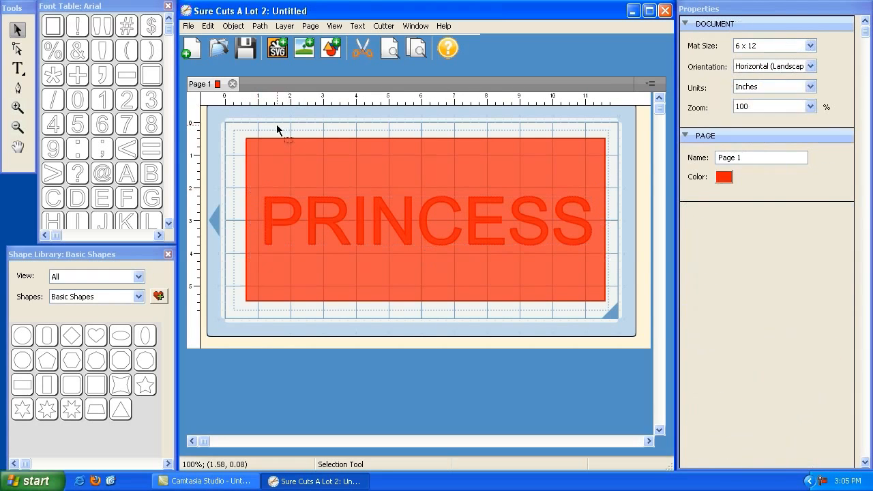
Cut the PRINCESS lettering out of the rectangle by selecting both and applying Exclude
left_click_drag(230, 116, 619, 316)
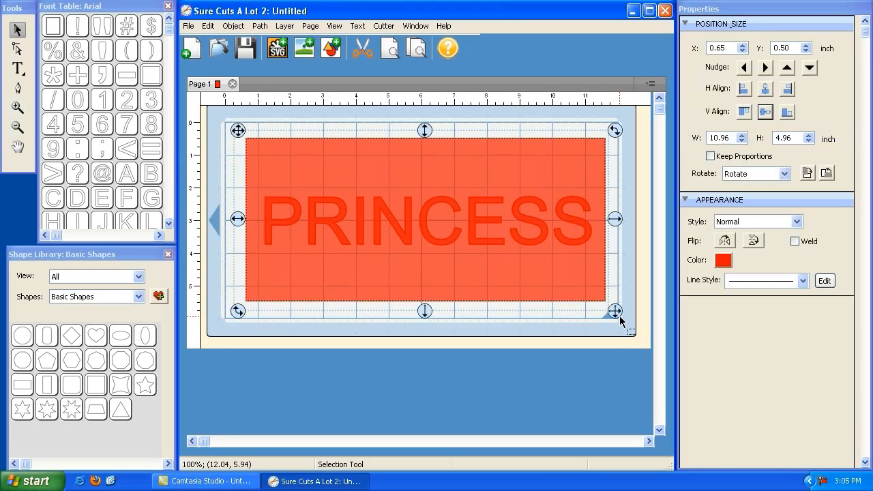
left_click(260, 26)
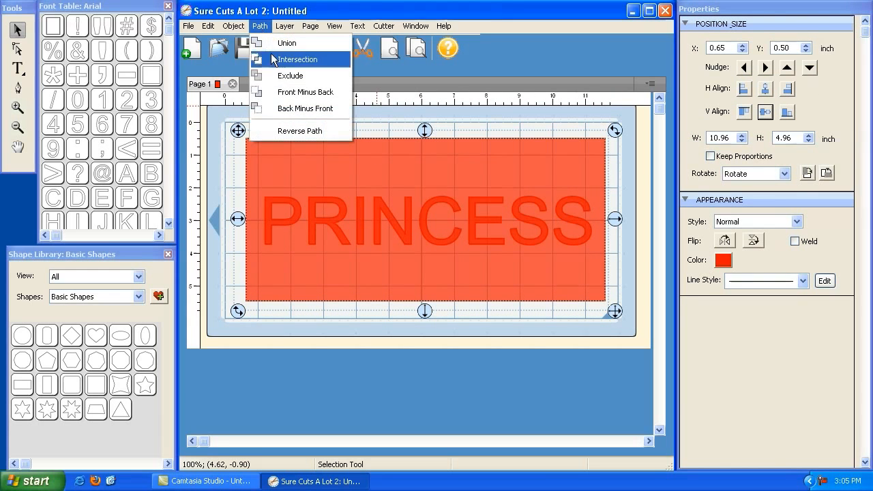
left_click(286, 77)
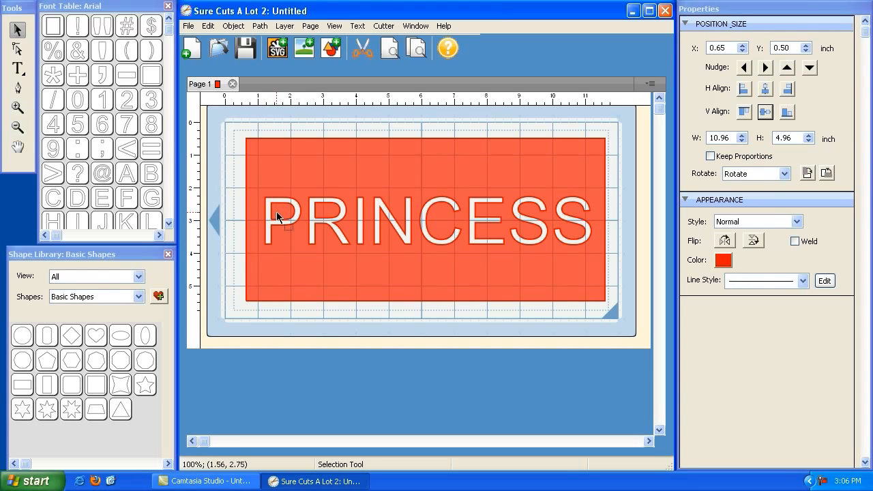
Add a small upright rectangle and place it across the lower stroke of the P's bowl as a stencil bridge
left_click(49, 390)
left_click_drag(230, 131, 293, 147)
left_click_drag(325, 199, 312, 195)
left_click_drag(287, 149, 267, 208)
left_click(335, 171)
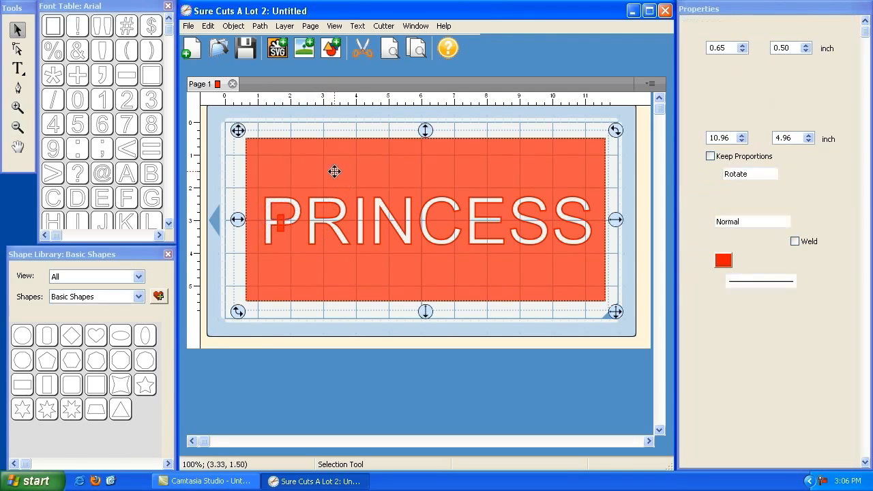
Merge the small bridge at the P with the large rectangle using Union
left_click_drag(239, 120, 626, 323)
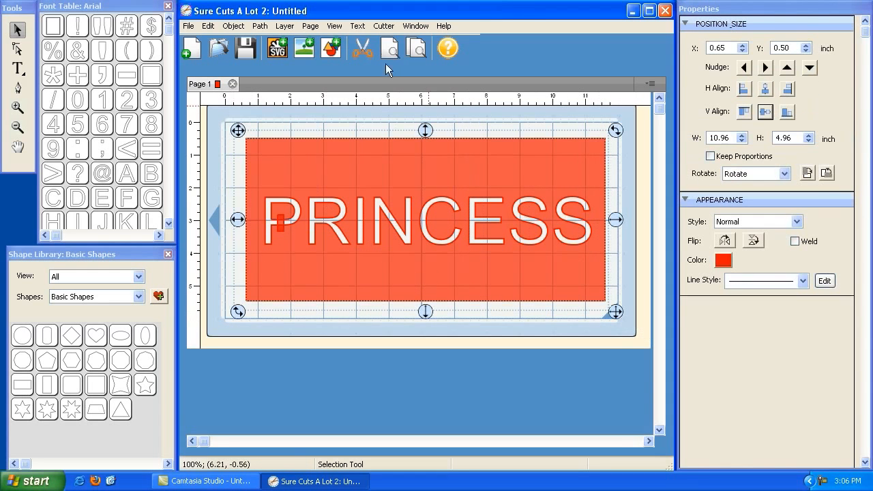
left_click(258, 27)
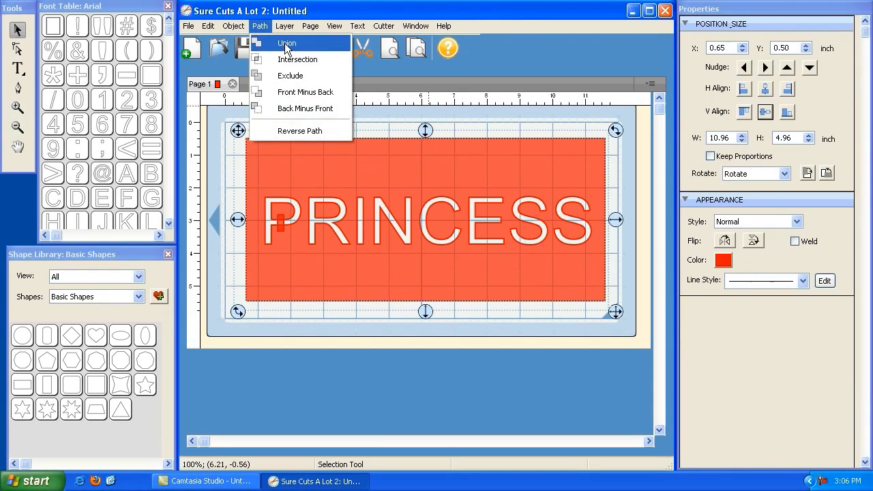
left_click(284, 46)
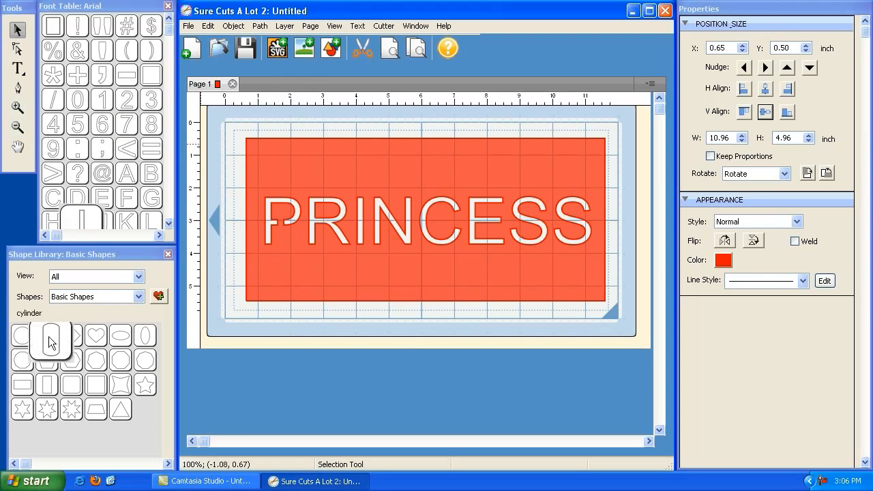
Add a narrow upright rectangle of about 0.13 by 1.73 inches across the R, at about X 2.90, Y 2.65
left_click(54, 383)
left_click_drag(231, 135, 278, 136)
left_click_drag(311, 184, 298, 176)
left_click_drag(278, 136, 312, 202)
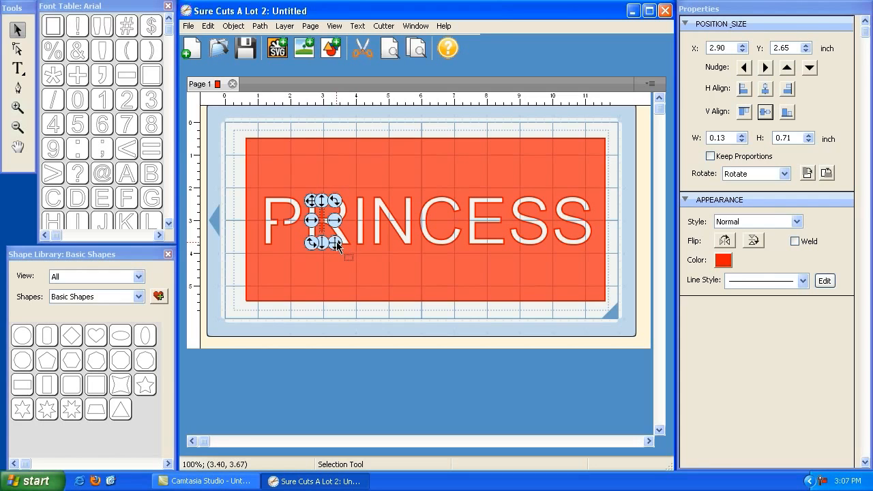
left_click_drag(337, 244, 336, 259)
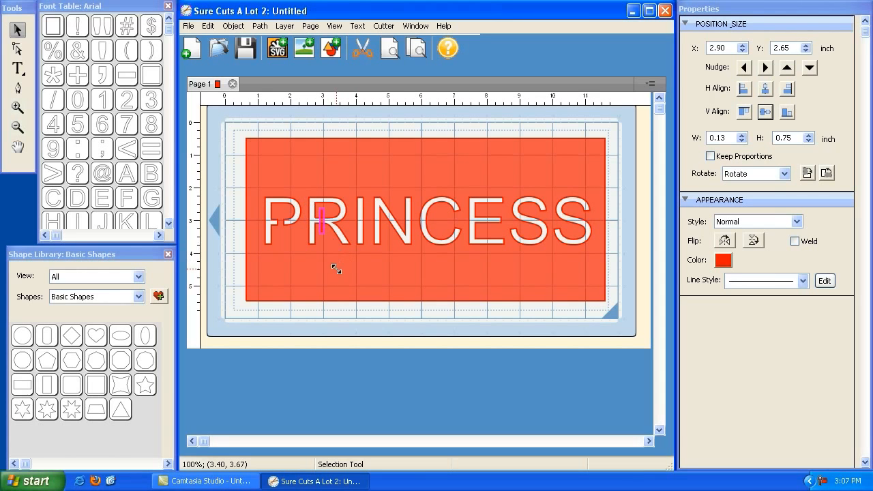
left_click_drag(336, 292, 335, 300)
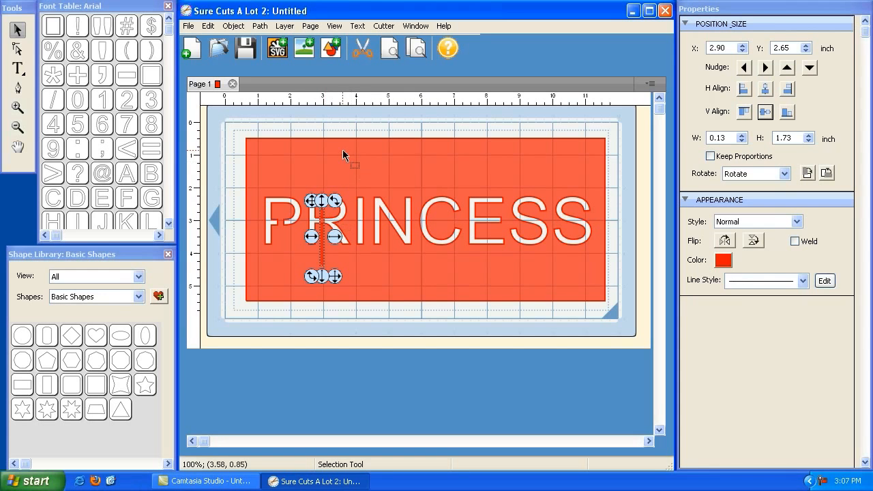
Select everything on the page and merge the narrow bridge at the R with the PRINCESS rectangle using Union
left_click_drag(623, 317, 233, 117)
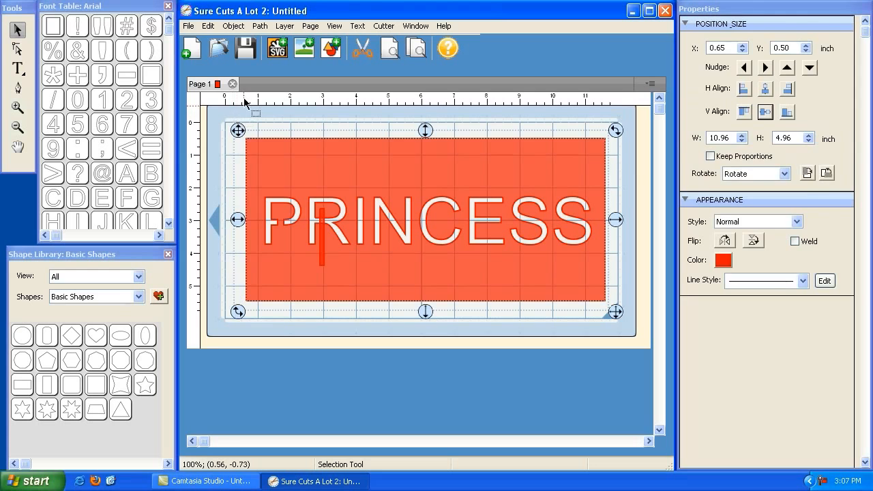
left_click(247, 109)
left_click(208, 26)
left_click(225, 133)
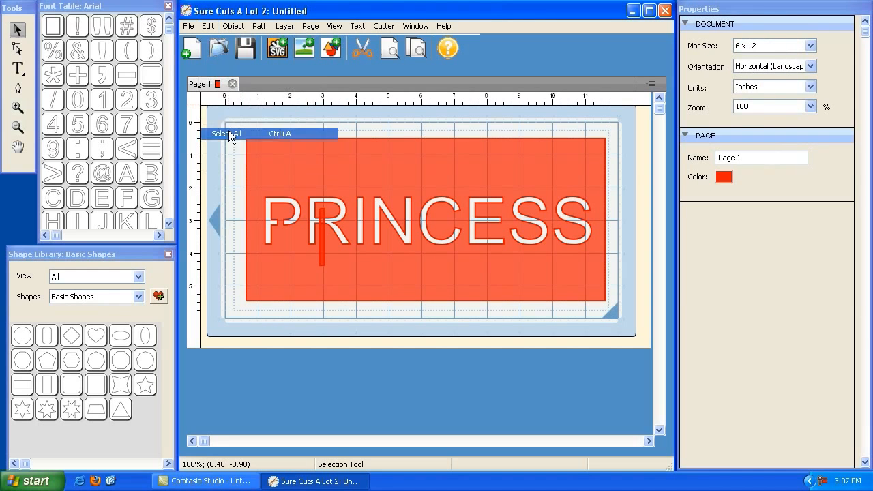
left_click(256, 122)
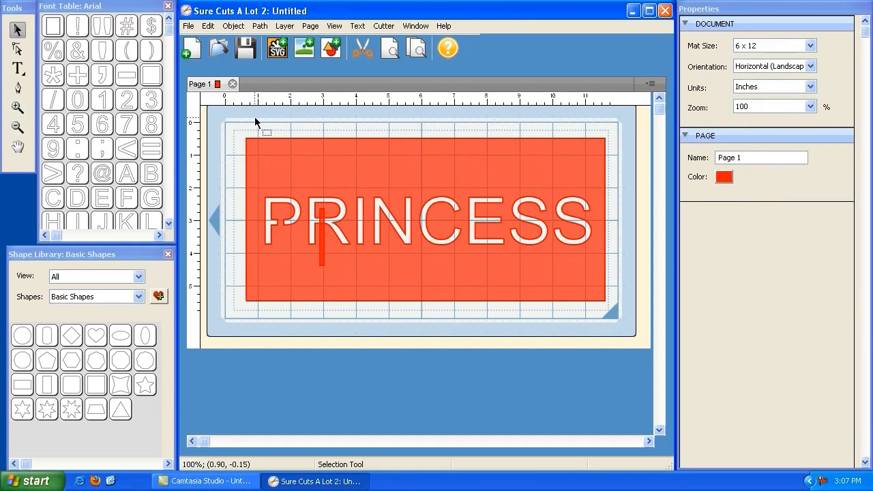
right_click(254, 117)
left_click(263, 152)
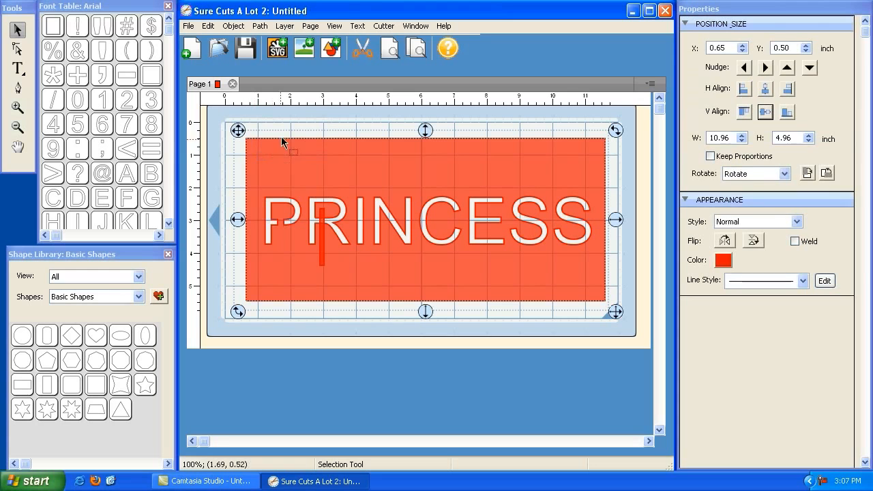
left_click(259, 26)
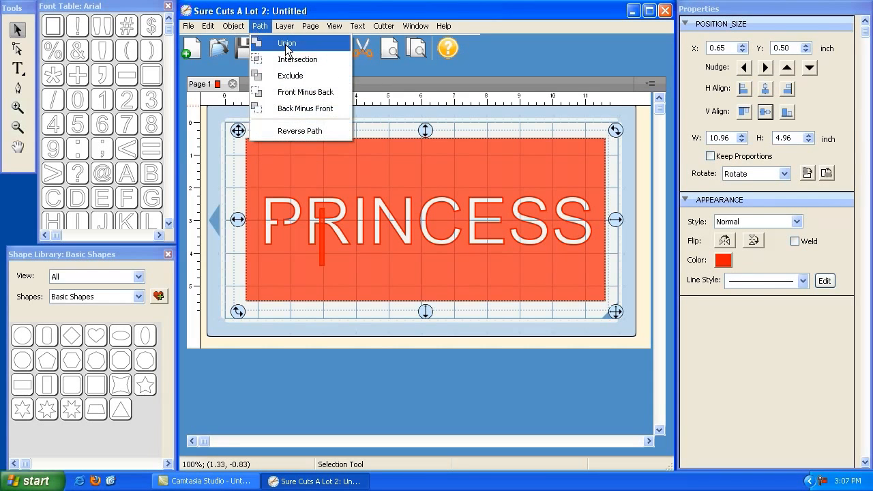
left_click(286, 44)
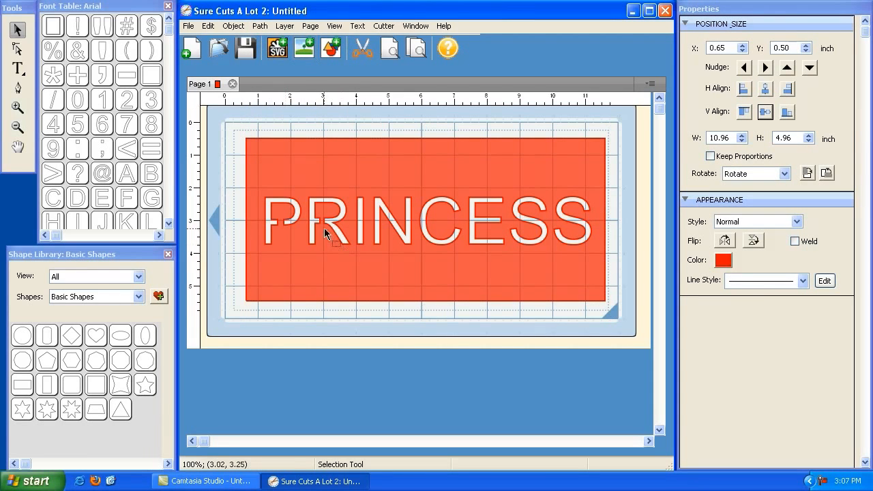
Try deleting the lower corner node beside the P's bridge with the Draw Tool, and undo the deletion
left_click(17, 107)
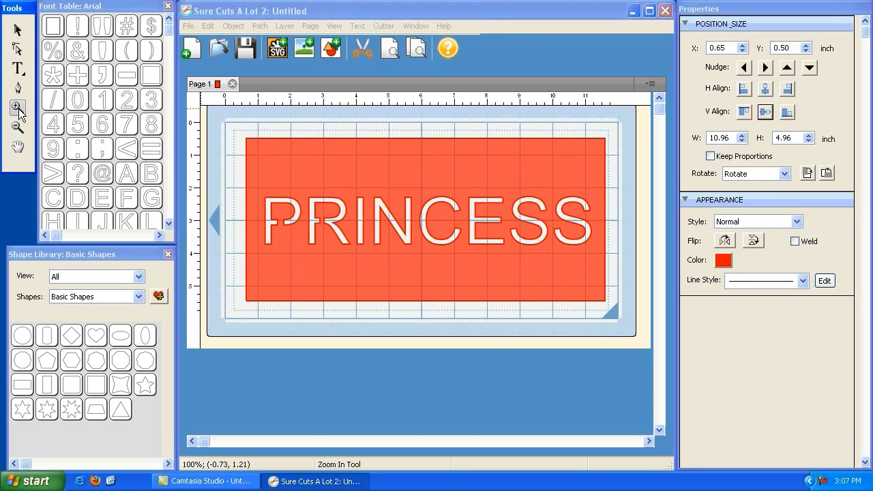
left_click(357, 230)
left_click(392, 261)
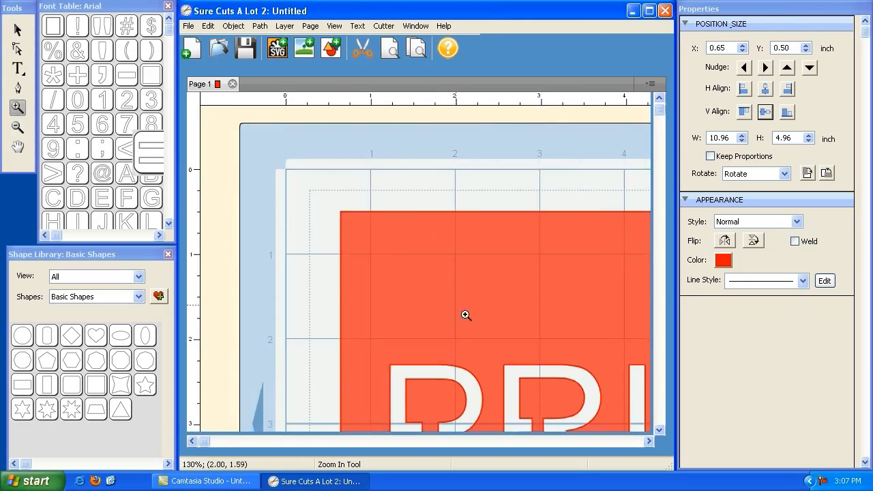
left_click(464, 316)
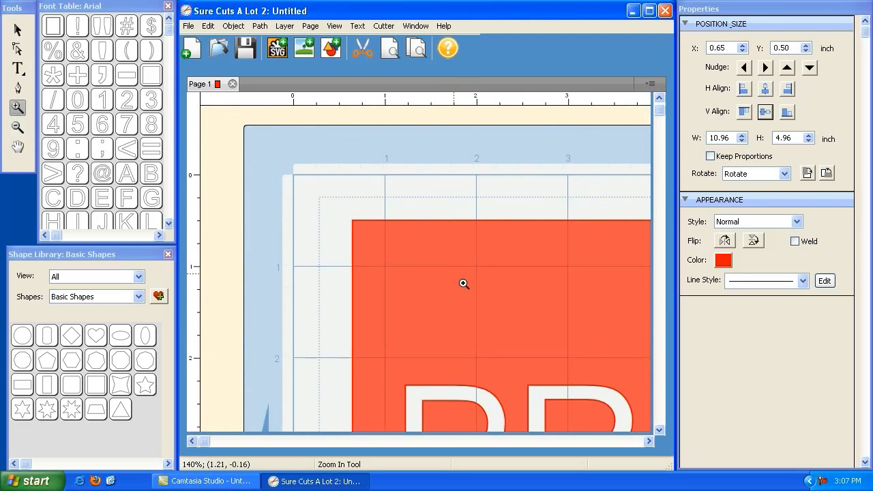
left_click_drag(658, 111, 666, 253)
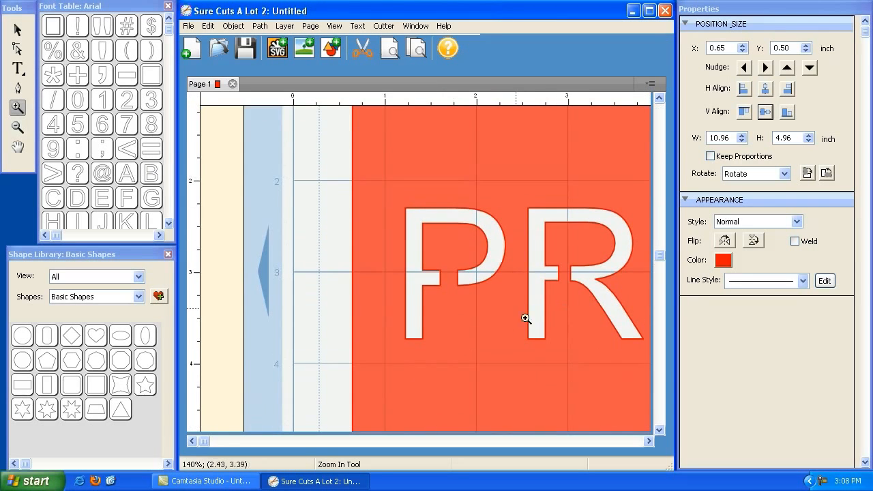
left_click_drag(202, 436, 265, 437)
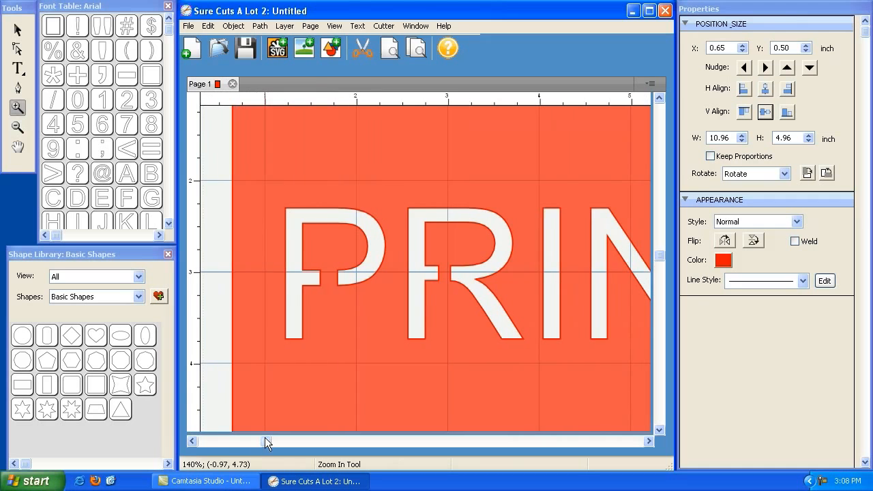
left_click(17, 88)
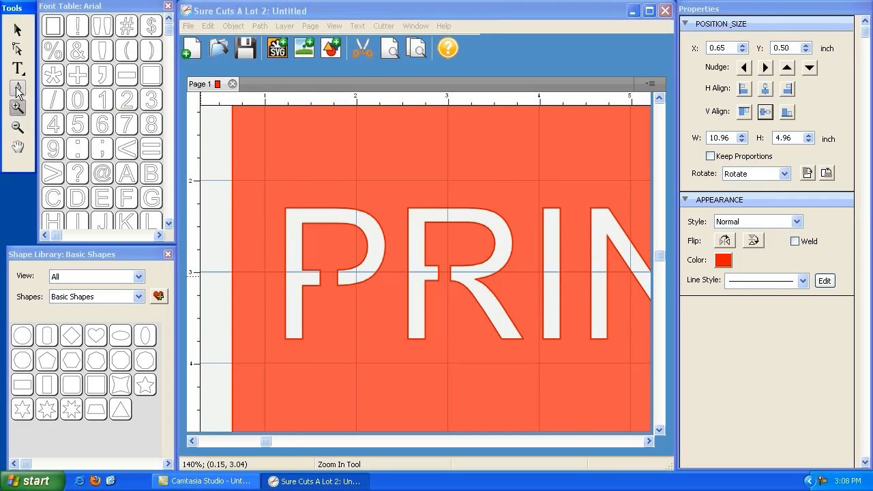
left_click(320, 286)
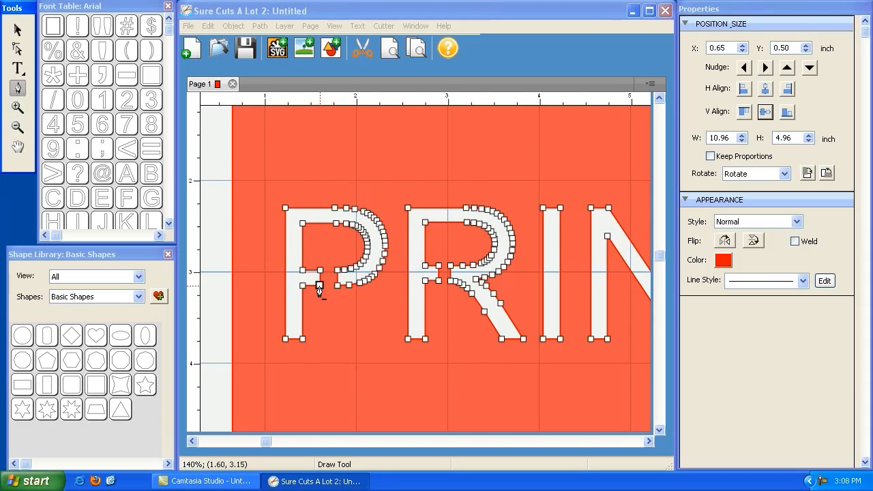
left_click(319, 286)
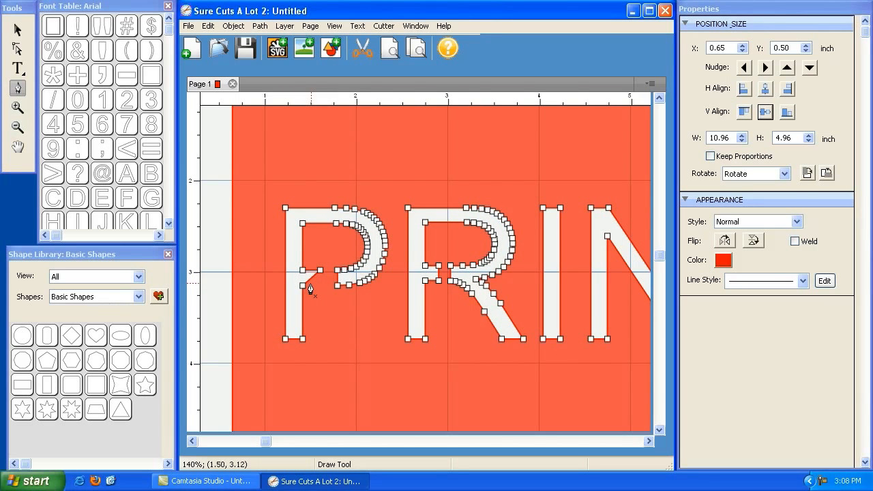
left_click(208, 26)
left_click(217, 44)
Narrow the P's bridge with the Shape Tool by moving the two nodes on its left edge right about 0.1 inch
left_click(17, 49)
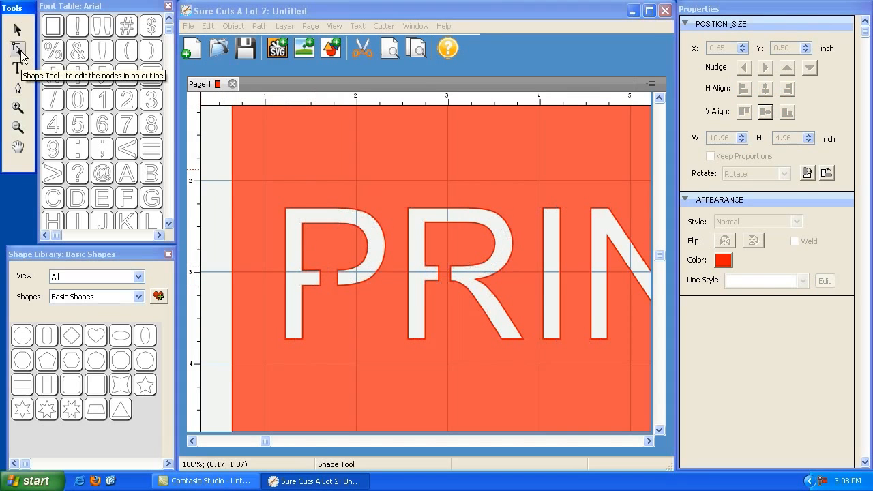
left_click(320, 271)
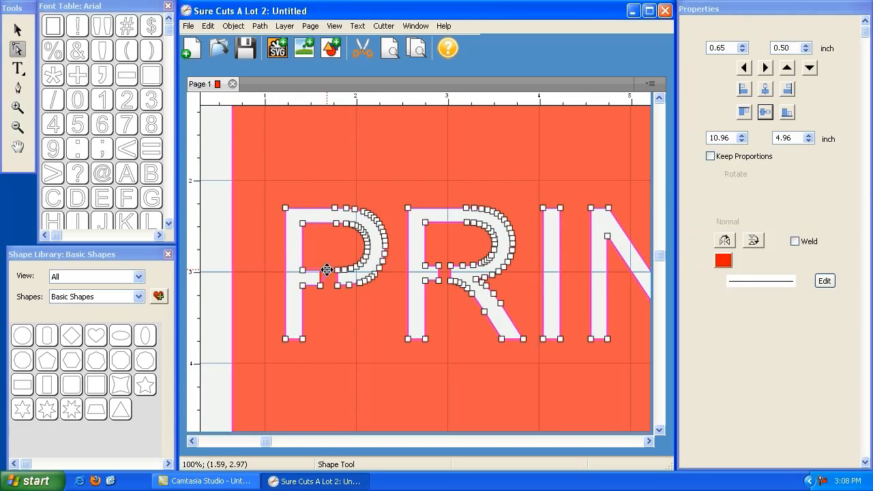
left_click_drag(327, 270, 328, 270)
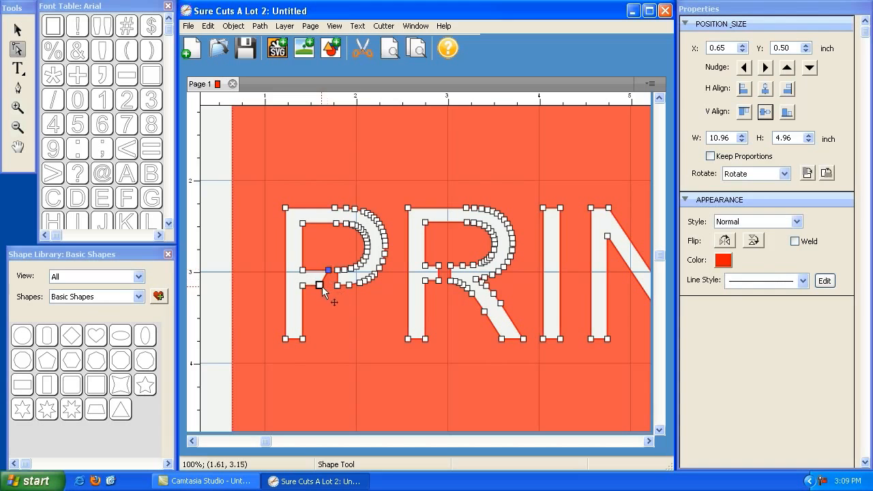
left_click_drag(319, 285, 327, 286)
Add a node on the lower edge of the P's crossbar near X 1.58, Y 3.15 and pull it slightly downward
left_click(19, 89)
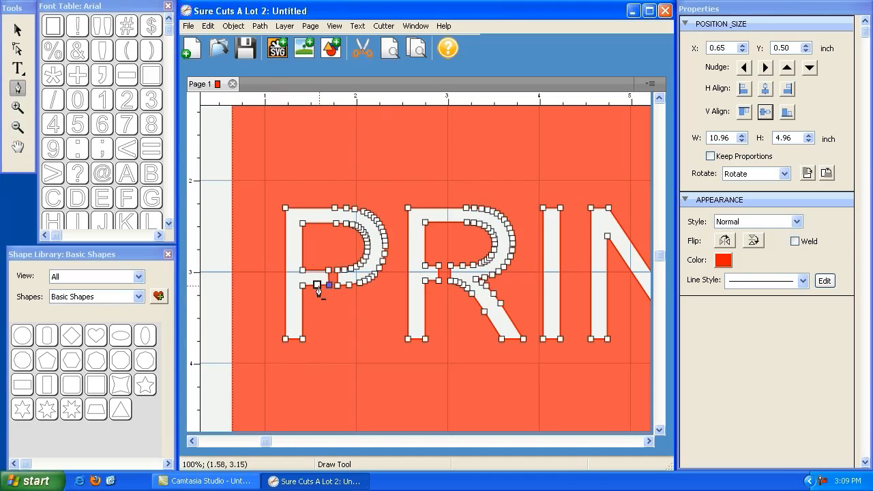
left_click(17, 49)
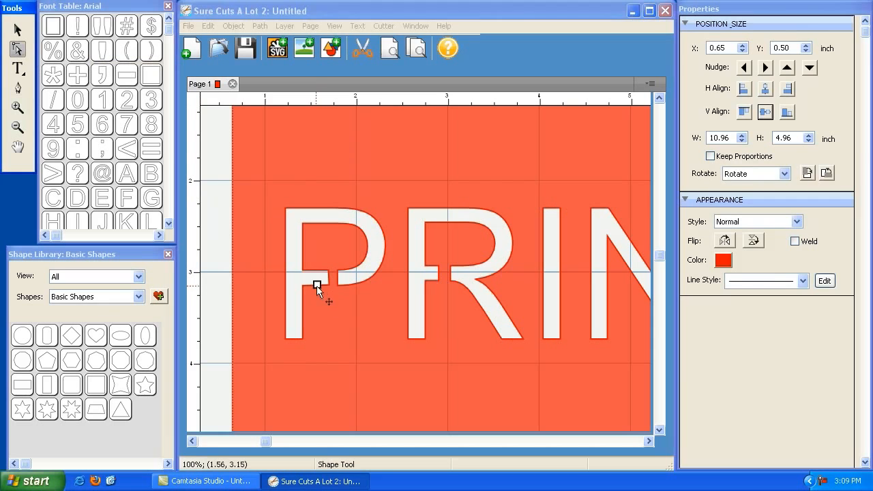
left_click(316, 286)
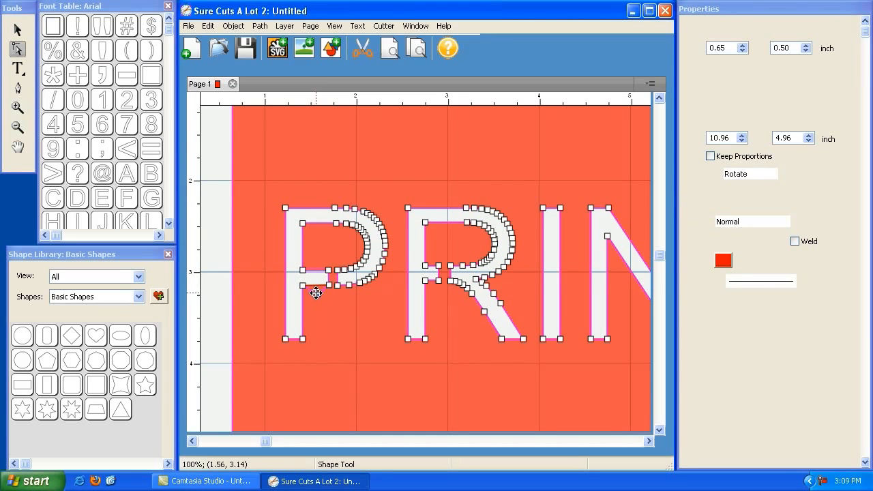
left_click_drag(316, 293, 317, 295)
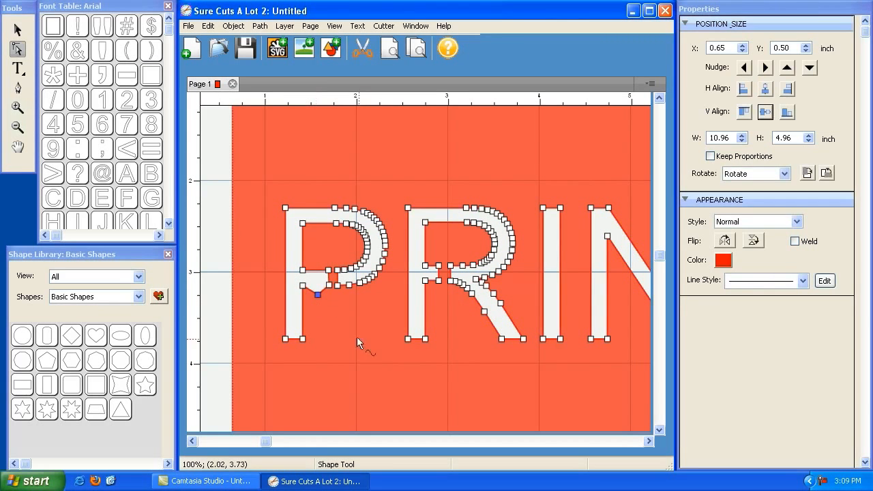
left_click(17, 29)
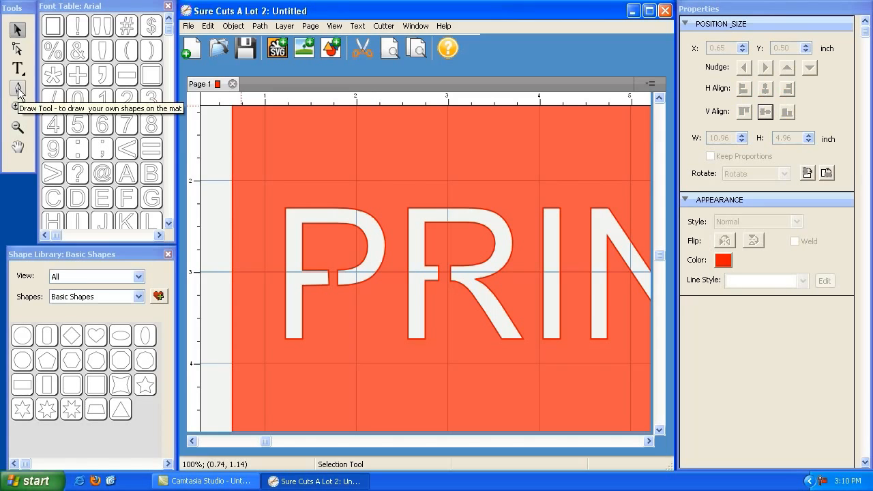
Narrow the R's bridge with the Shape Tool by moving the upper and lower nodes on its left edge slightly right
left_click(17, 49)
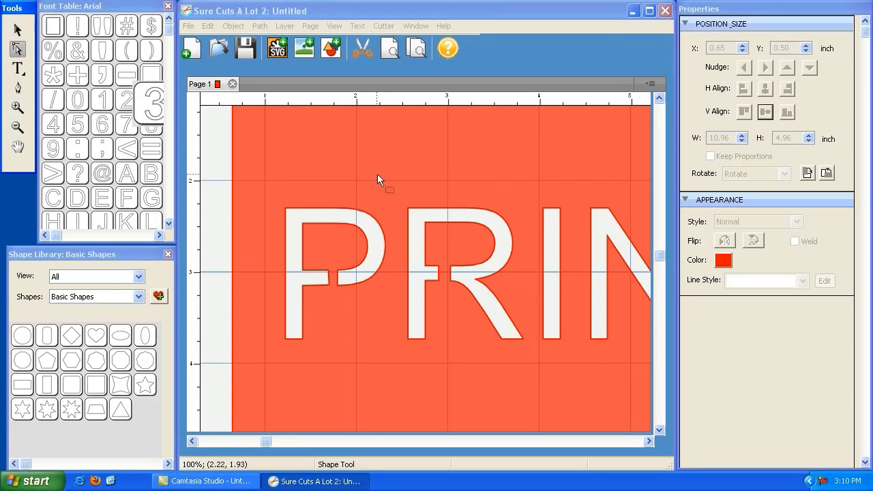
left_click(437, 266)
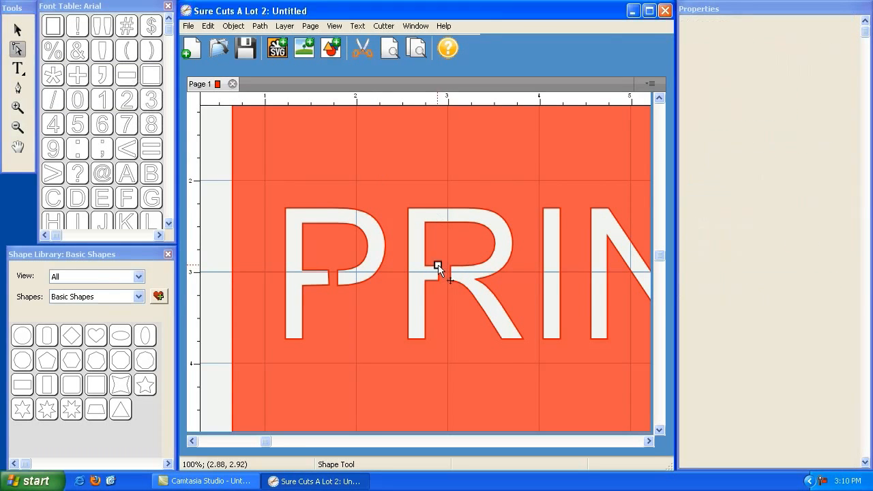
left_click(439, 266)
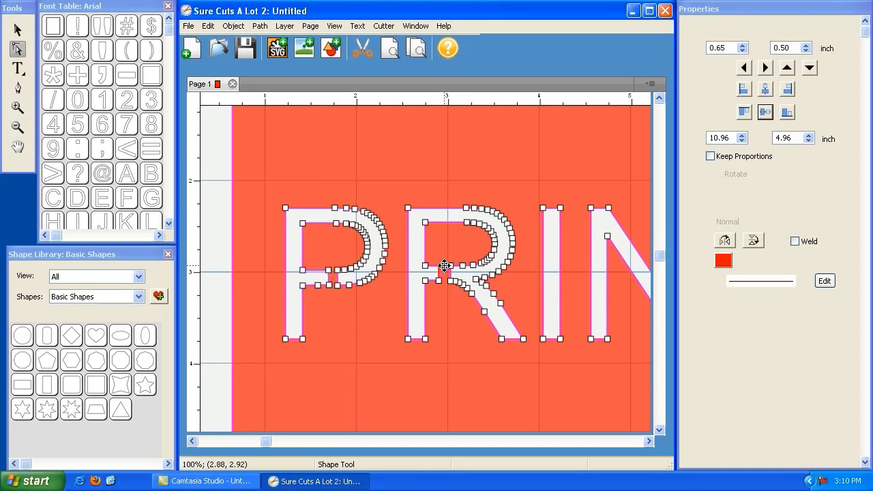
left_click_drag(444, 265, 446, 266)
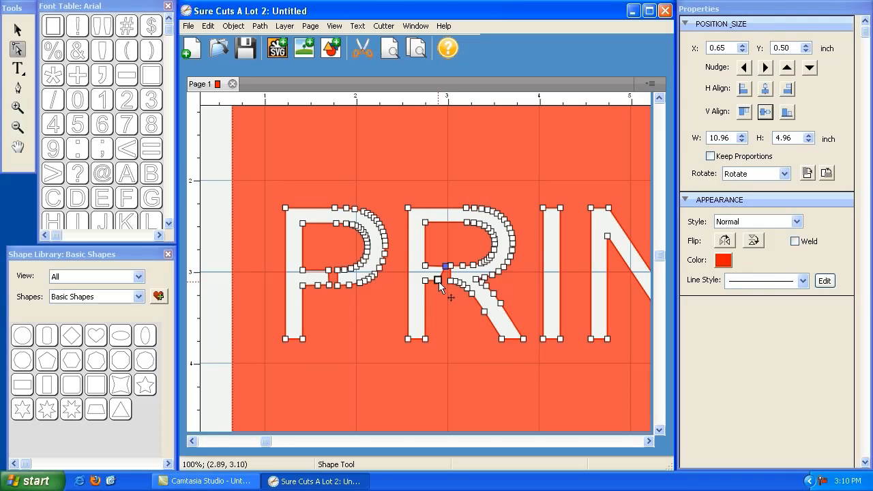
left_click_drag(438, 281, 443, 281)
Preview the stencil's cut outlines around the bridges in the P and R
left_click(18, 31)
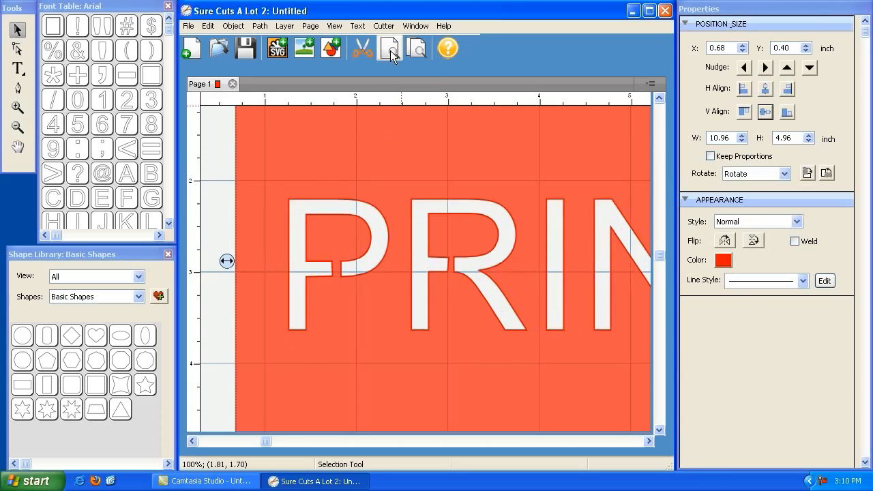
left_click(390, 51)
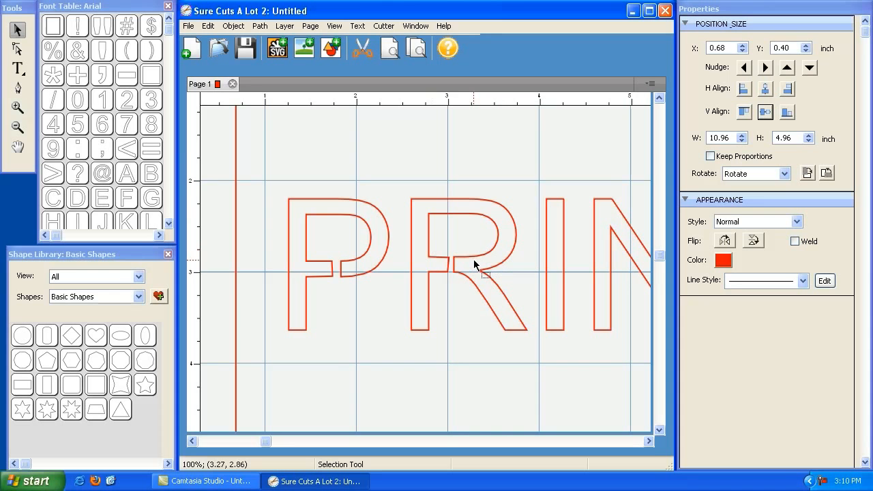
left_click(18, 128)
left_click(442, 257)
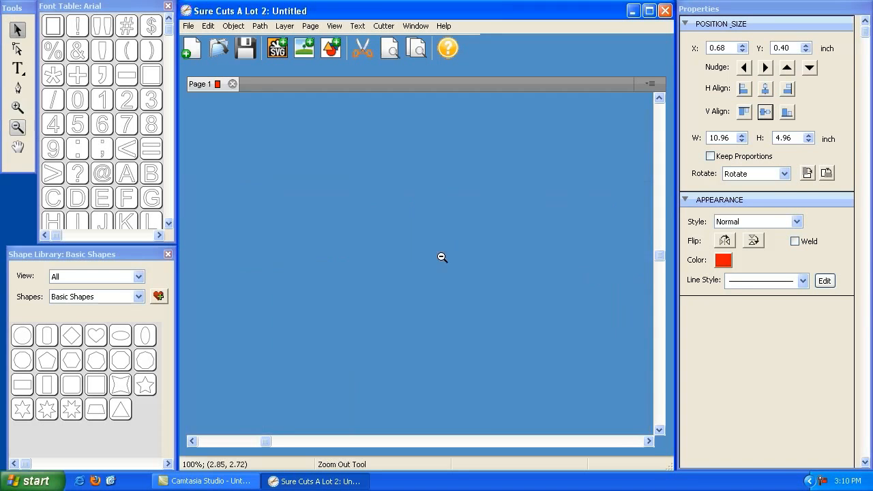
left_click(426, 245)
left_click(426, 243)
left_click(432, 240)
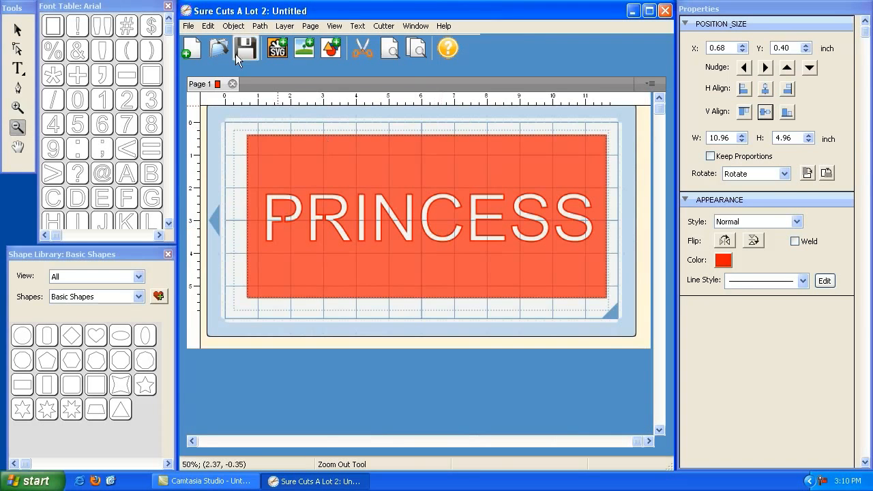
Start a new blank project in place of the PRINCESS stencil
left_click(196, 52)
left_click(443, 278)
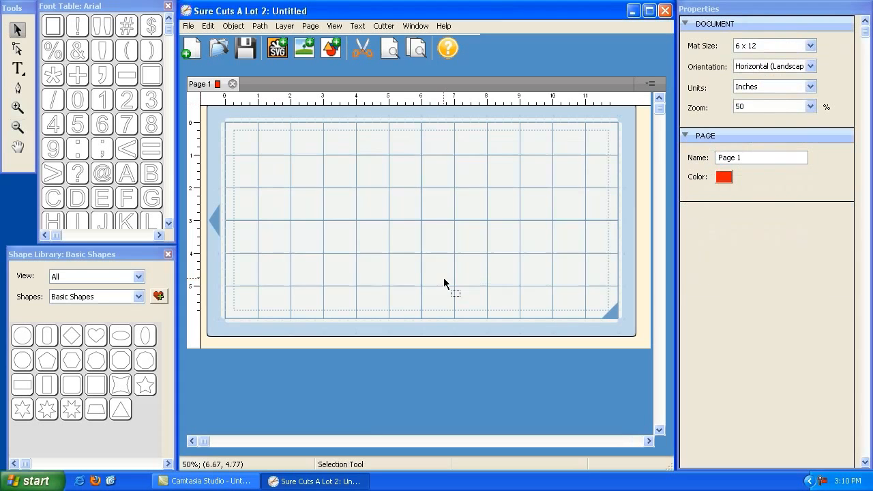
Add the word PRINCESS with the Vertical Type Tool and move it to about X 2.96, Y -0.18
left_click_drag(17, 70, 80, 91)
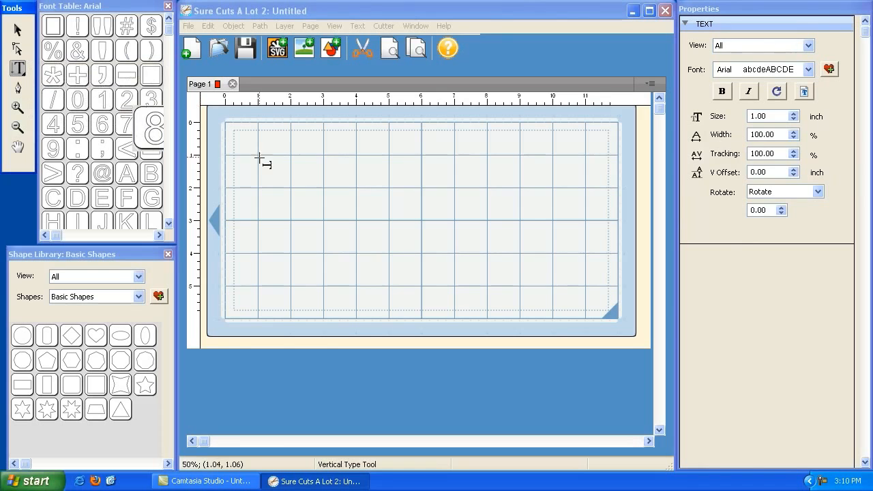
left_click(303, 189)
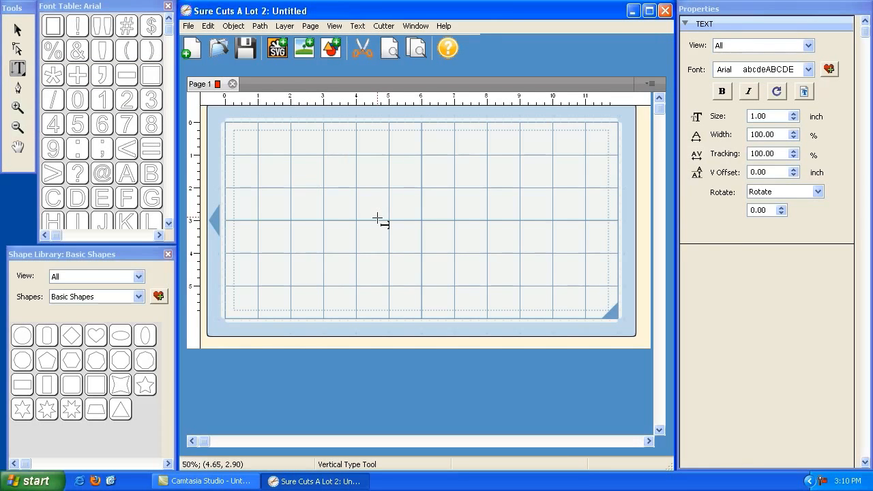
type("PRINC")
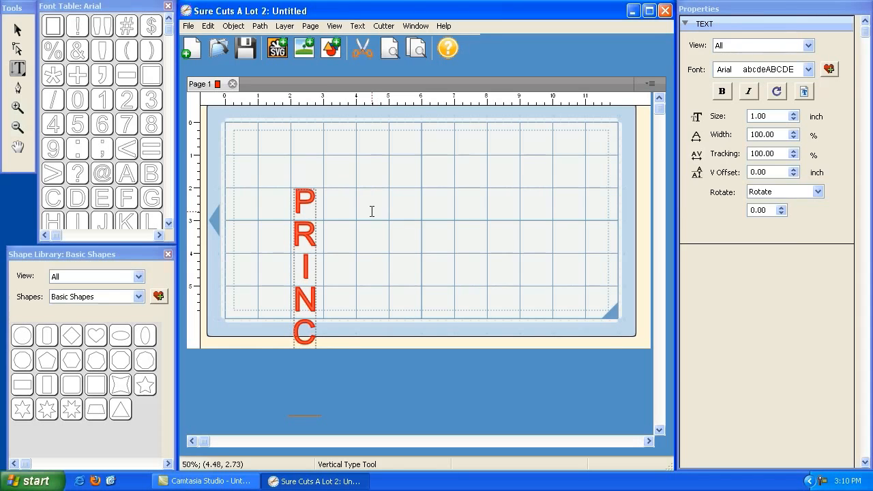
left_click(17, 29)
left_click_drag(285, 180, 310, 109)
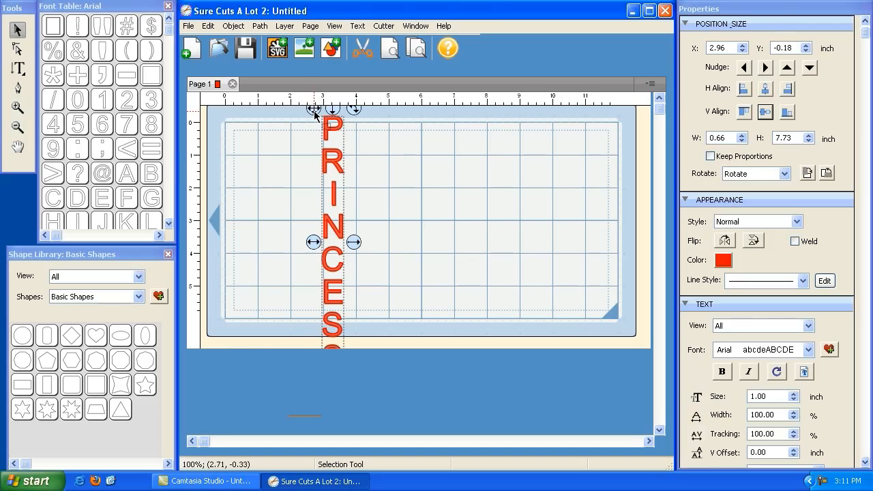
Delete the vertical PRINCESS text and switch to the Type On Path tool
key("Delete")
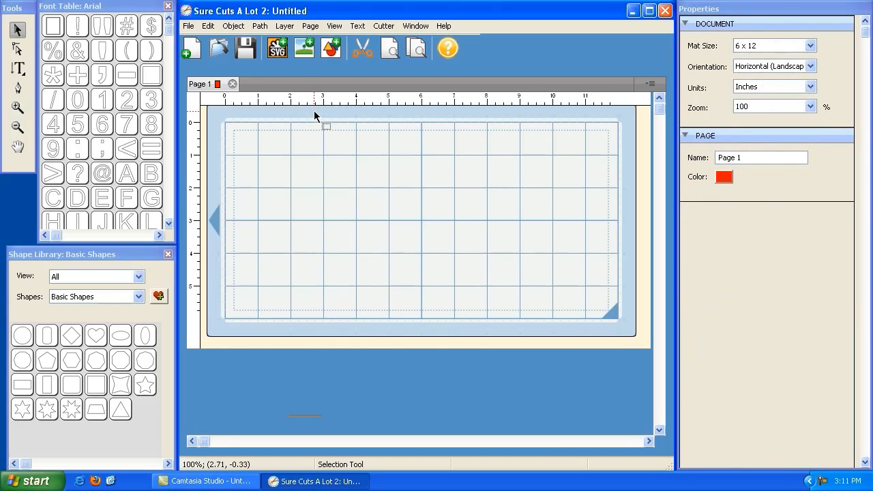
left_click(18, 68)
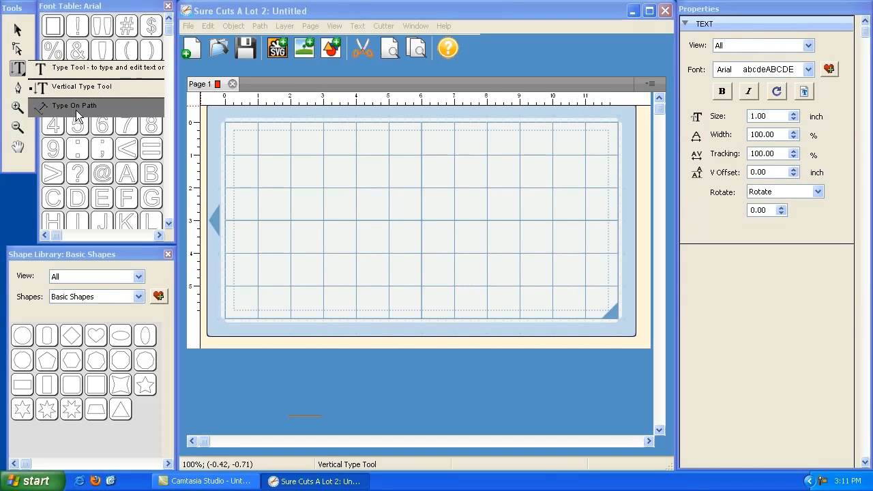
left_click(75, 110)
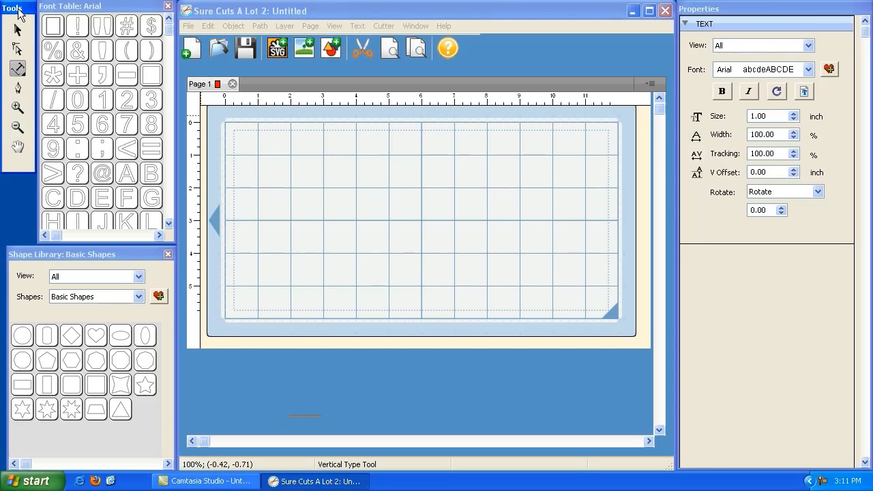
Draw an open four-segment zigzag about 8 by 2 inches with the Draw Tool and move it to about X 1.81, Y 2.27
left_click(17, 89)
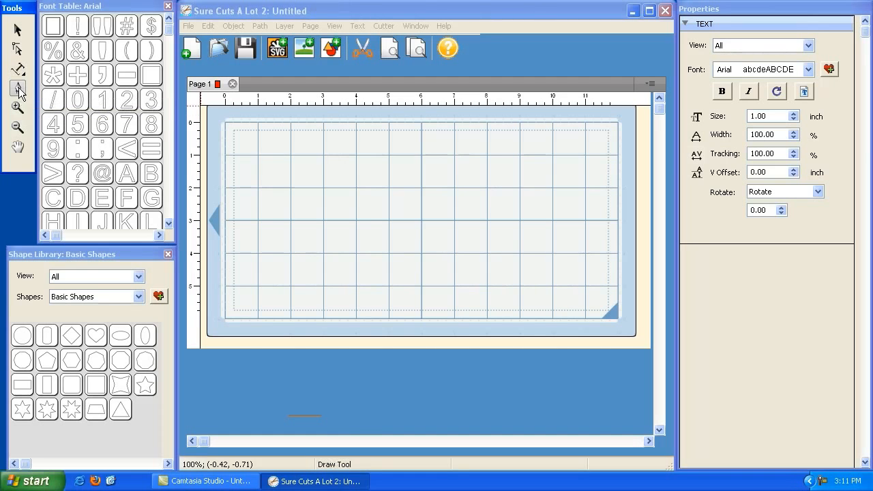
left_click(291, 253)
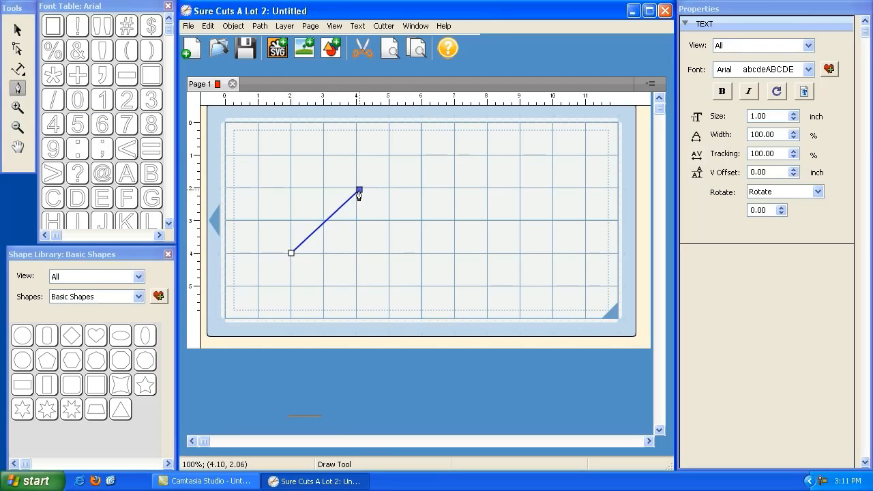
left_click(357, 188)
left_click(421, 252)
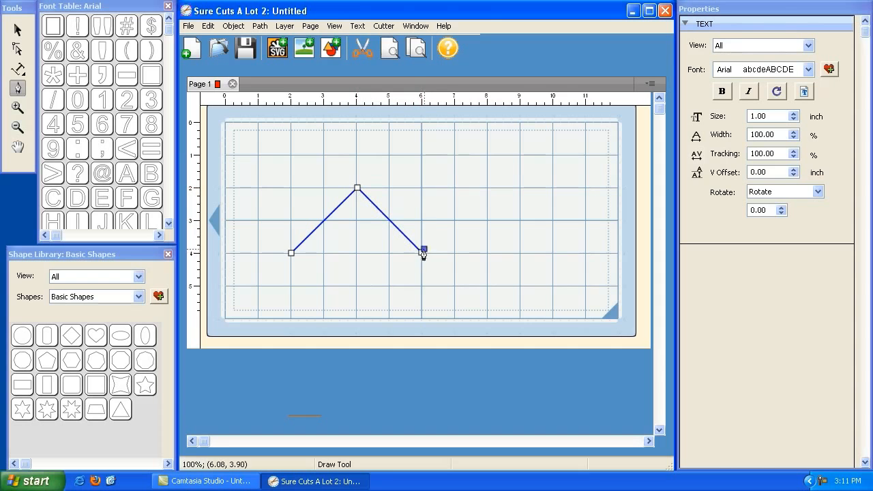
left_click(486, 188)
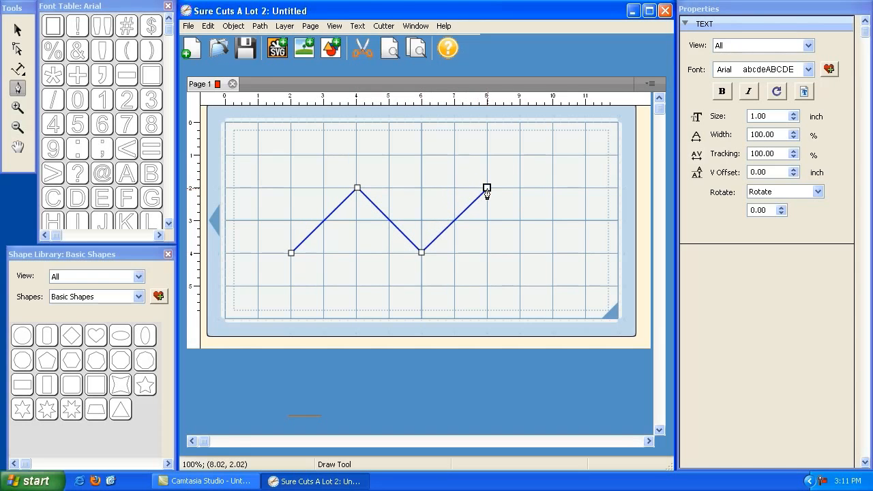
left_click(552, 253)
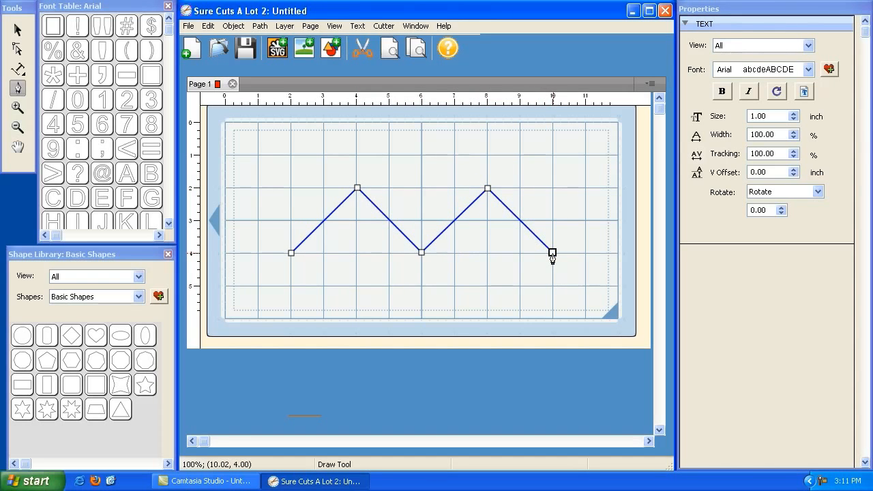
double_click(552, 253)
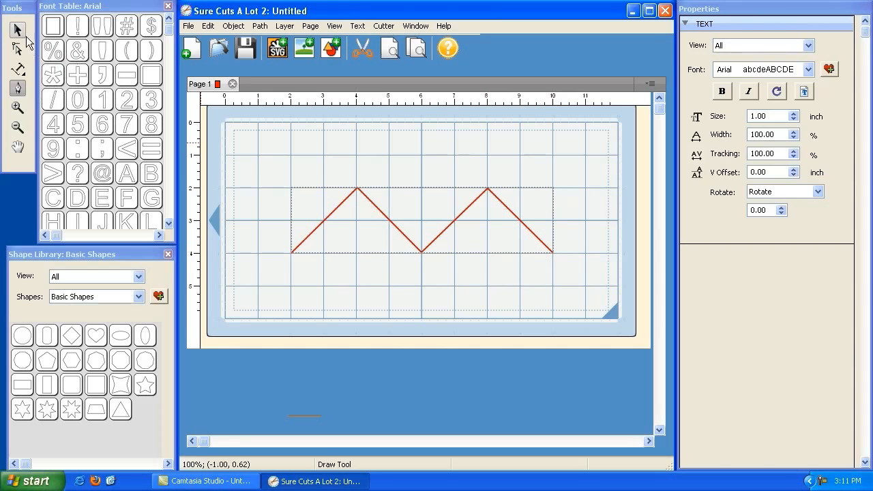
left_click(18, 29)
left_click_drag(282, 179, 275, 189)
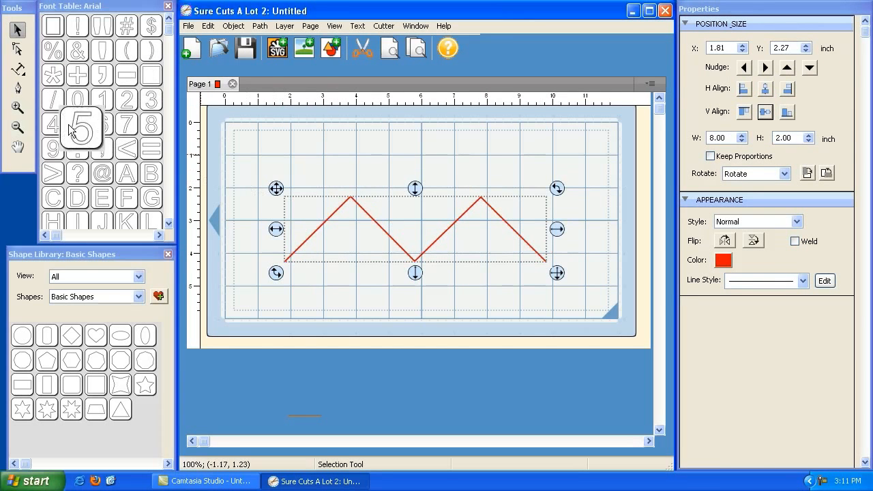
Add "Happy Birthday" along the zigzag with Type On Path and move it to about X 0.90, Y 0.51
left_click(18, 69)
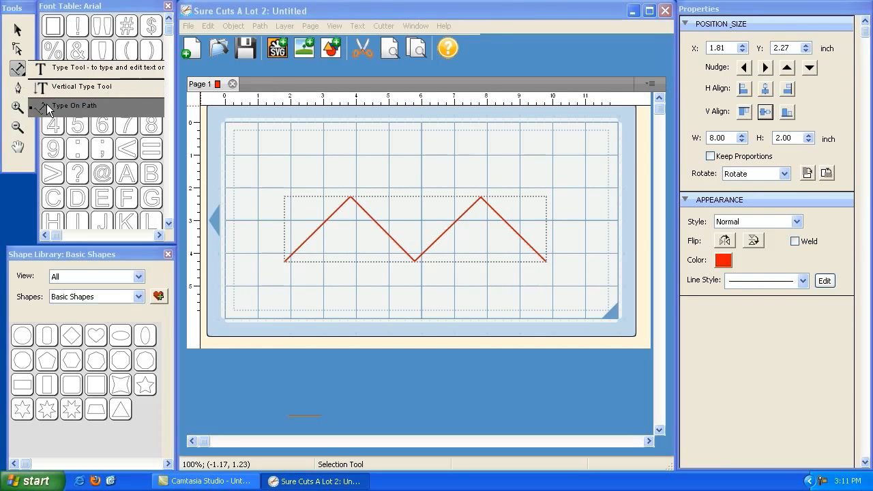
left_click(51, 104)
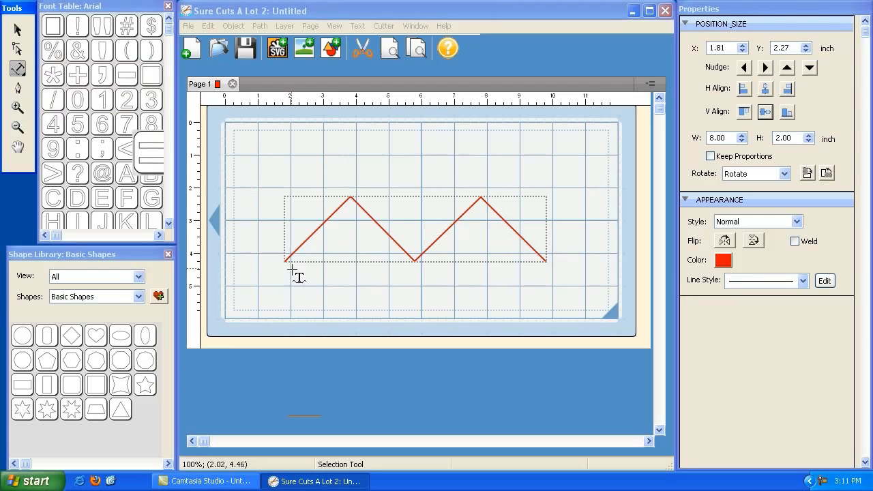
left_click(309, 236)
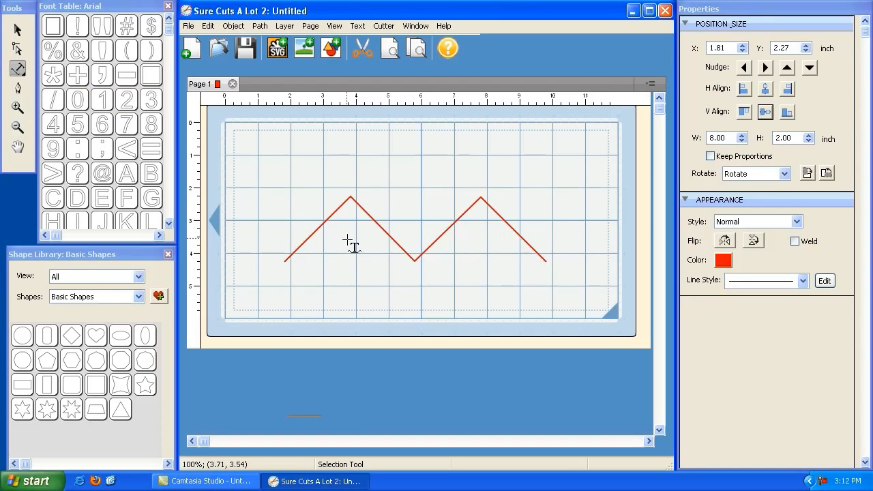
type("Hap")
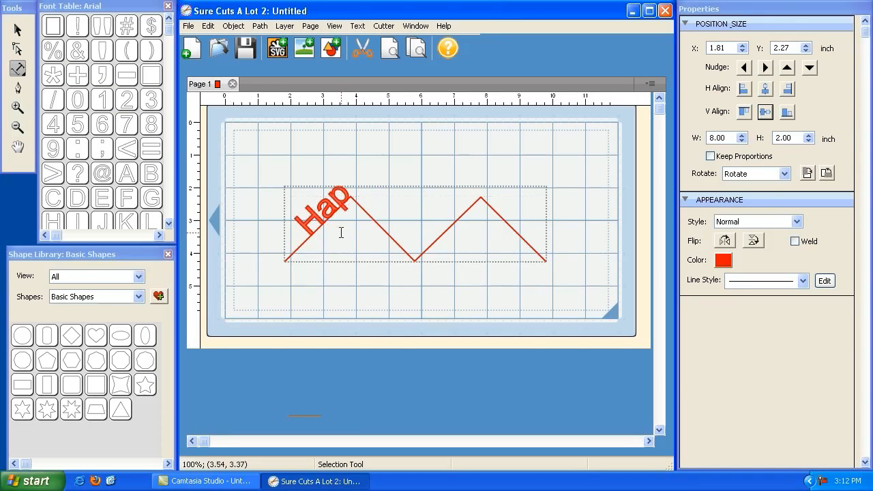
type("py Birt")
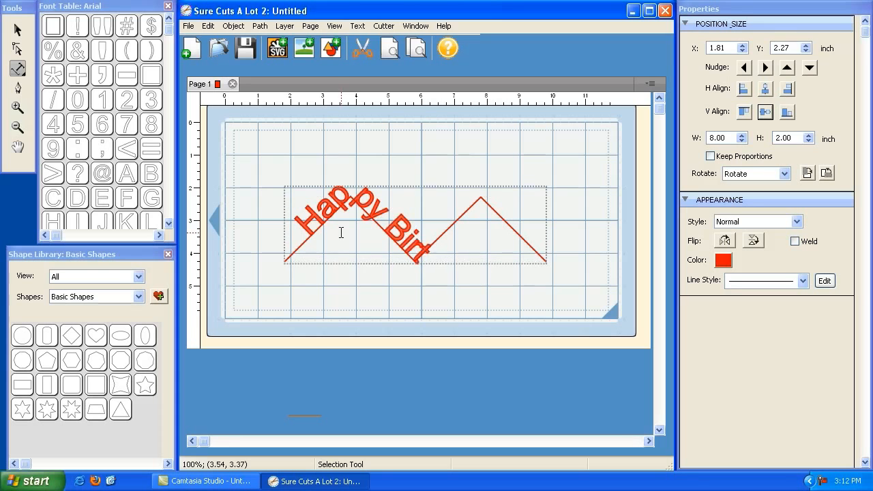
type("hday")
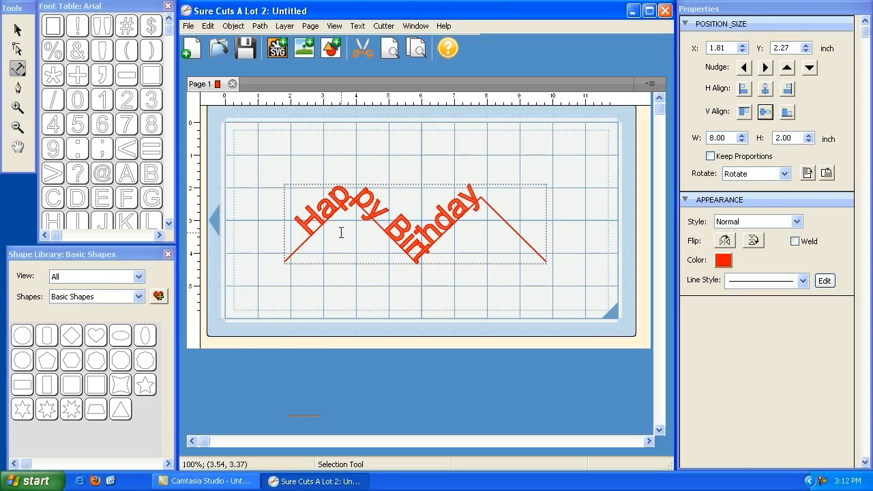
key("Escape")
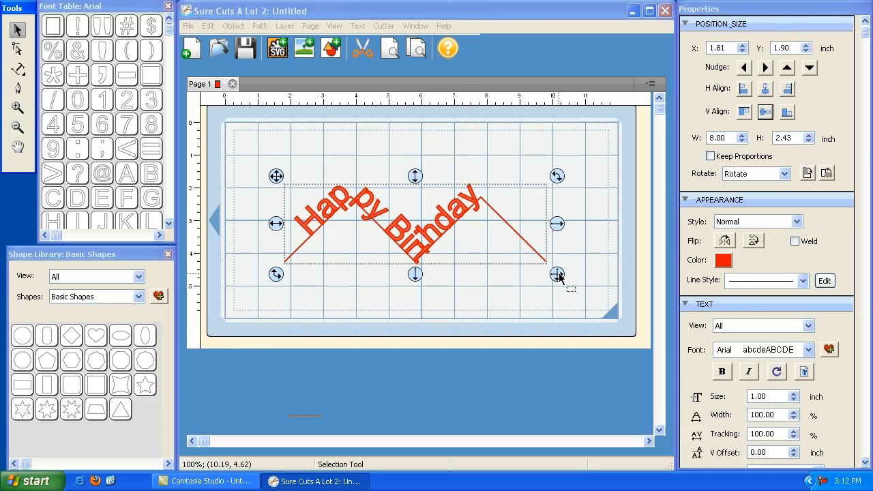
left_click_drag(275, 176, 246, 130)
left_click(328, 279)
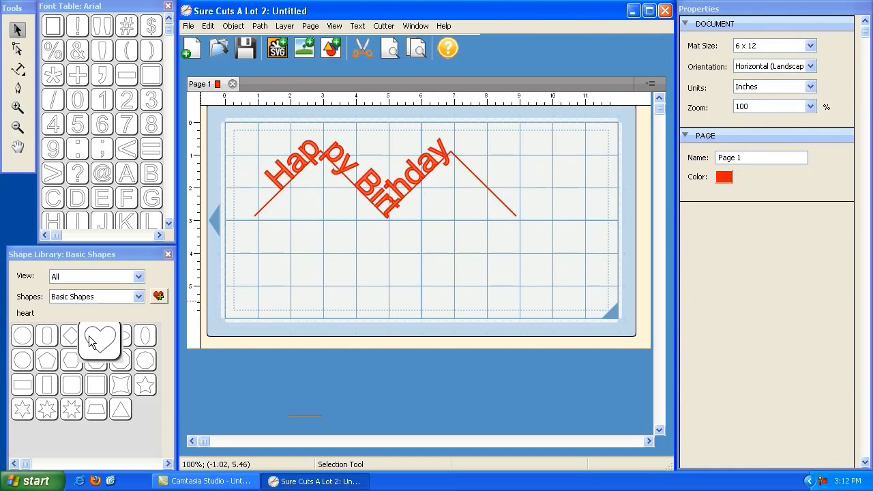
Replace the zigzag Happy Birthday text with an enlarged heart from the Basic Shapes library
left_click(95, 334)
left_click_drag(282, 177, 379, 258)
left_click_drag(231, 131, 432, 179)
left_click(334, 173)
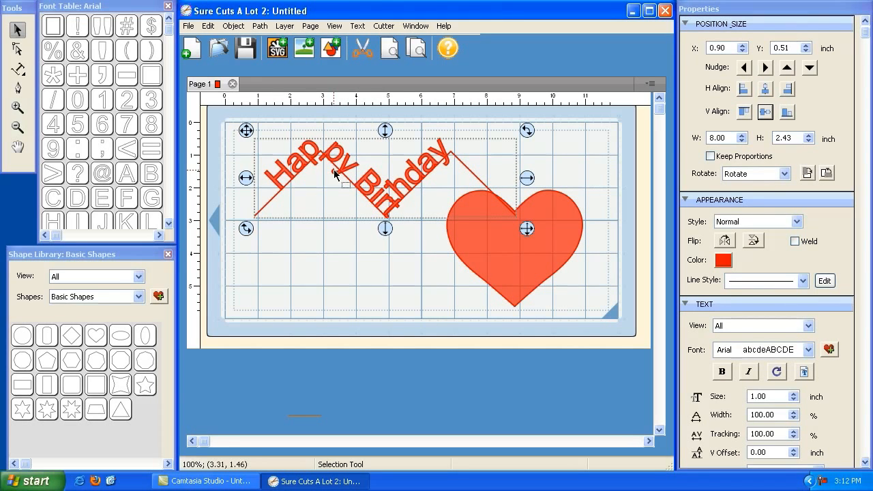
key("Delete")
Resize the heart to about 4.32 by 3.54 inches and place it mid-mat at about X 3.67, Y 1.23
left_click(532, 230)
left_click_drag(433, 180, 297, 136)
left_click_drag(460, 275, 495, 300)
left_click_drag(290, 139, 310, 149)
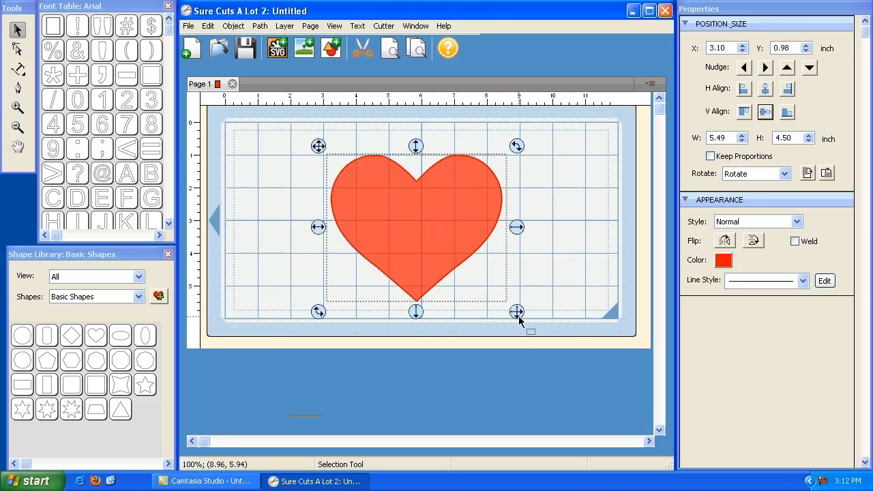
left_click_drag(516, 313, 478, 284)
left_click_drag(319, 146, 338, 155)
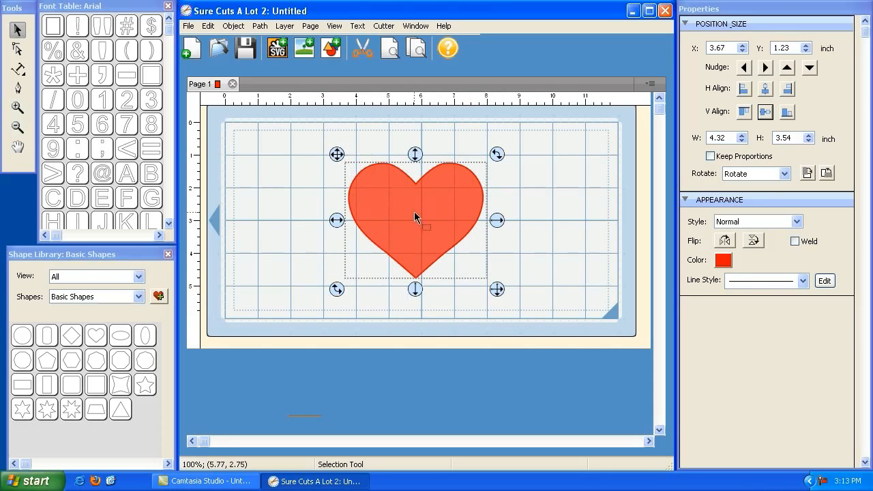
Add "Love" along the heart's outline with Type On Path and shrink the result to about 3.01 by 2.47 inches
left_click(19, 69)
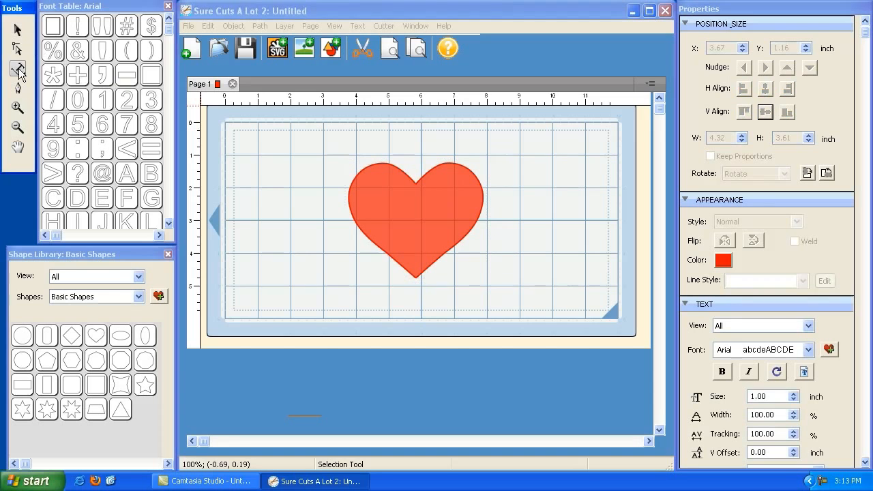
left_click(52, 107)
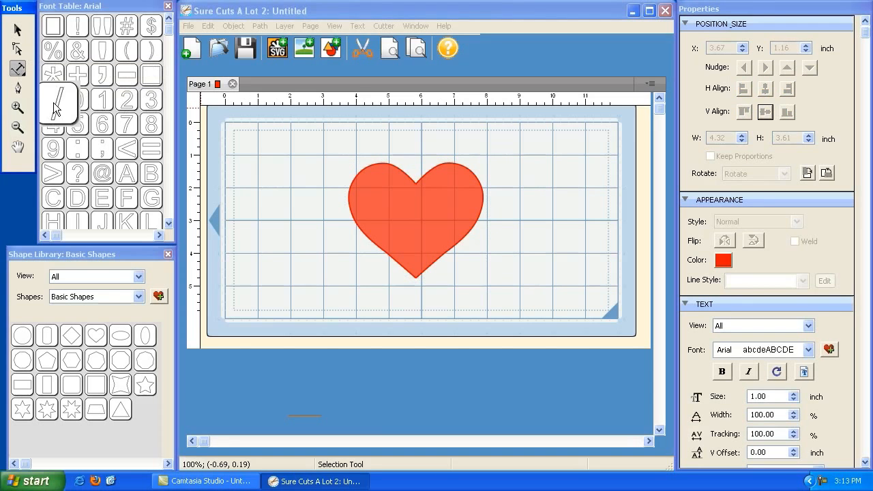
left_click(377, 171)
left_click(437, 280)
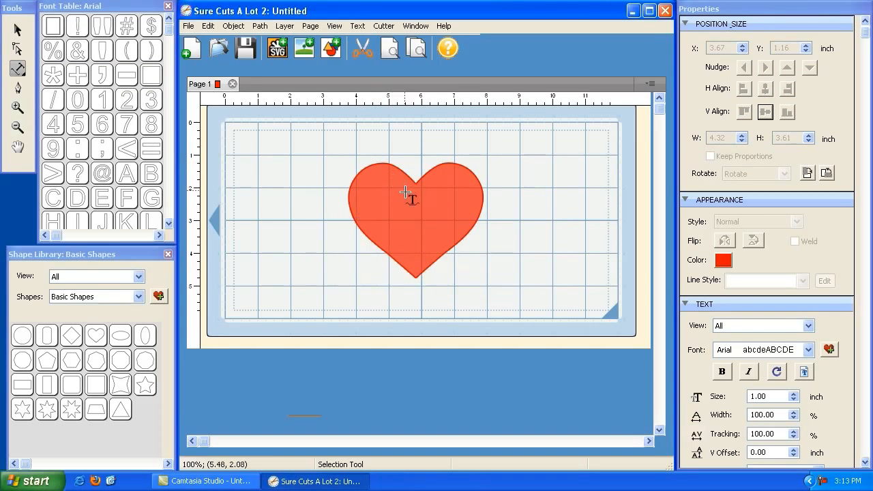
left_click(417, 187)
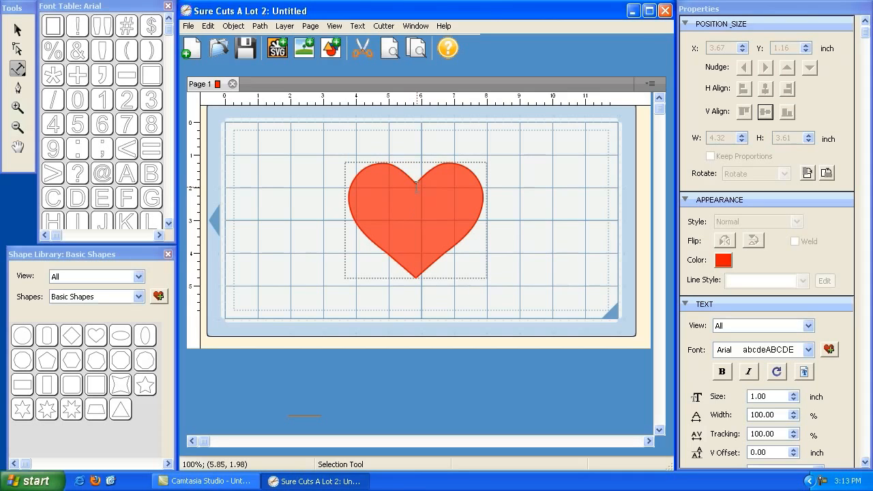
type("Love")
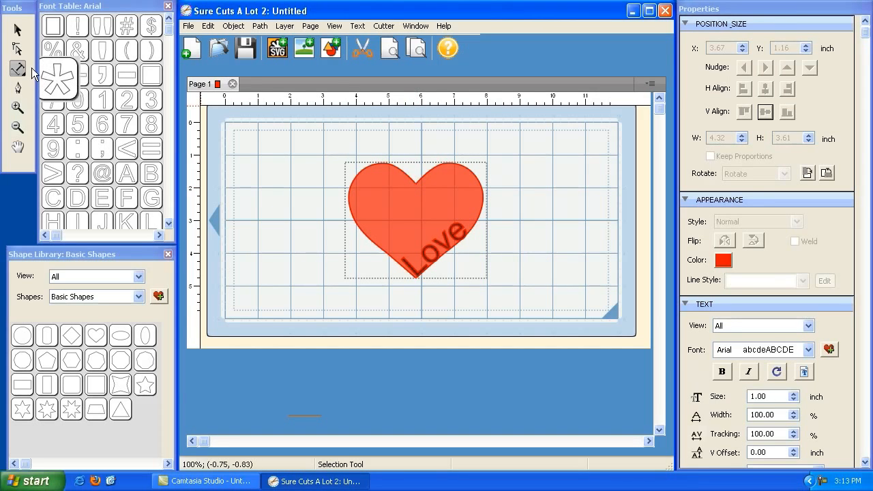
left_click(18, 30)
left_click_drag(496, 288, 454, 255)
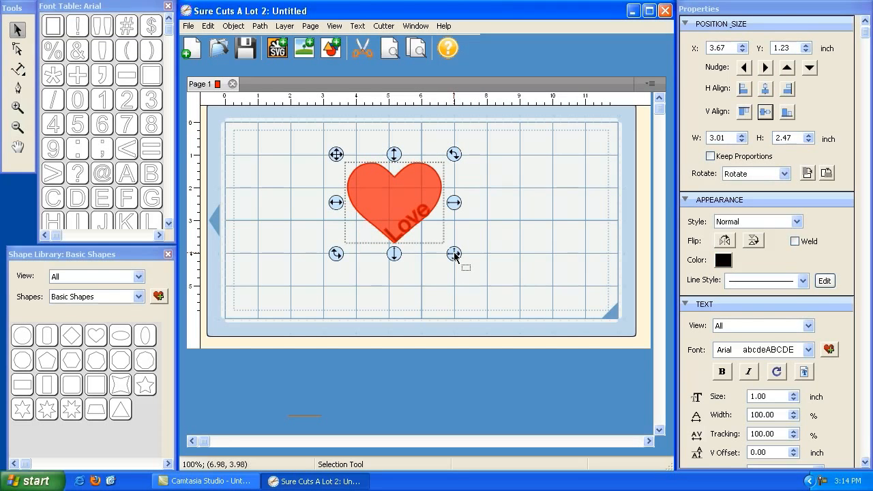
Replace the heart with a Basic Shapes circle about 4.40 inches across and move it to about X 4.29, Y 0.69
key("Delete")
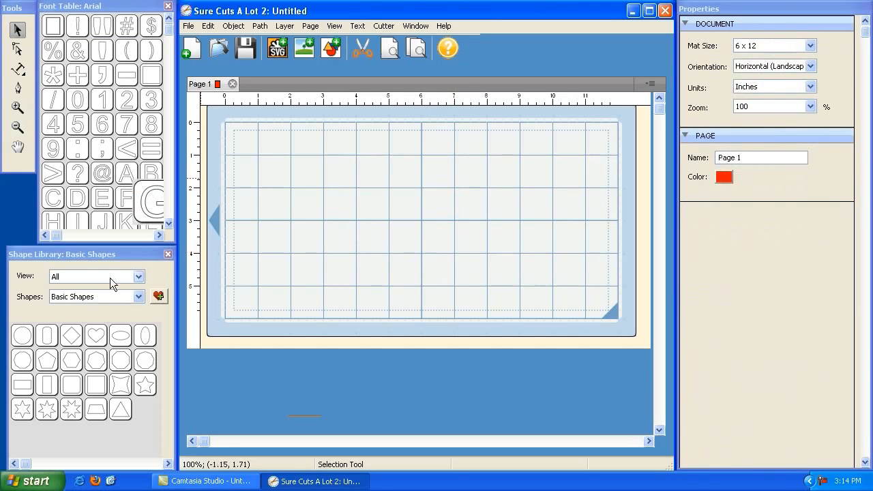
left_click(22, 335)
left_click_drag(284, 186, 395, 271)
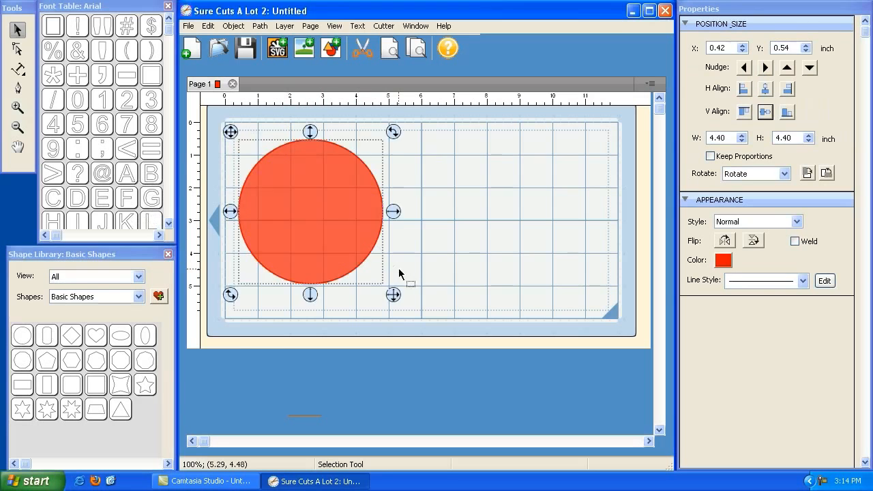
left_click_drag(327, 231, 454, 237)
Add "Happy Birthday!" around the circle's upper edge with Type On Path
left_click(25, 73)
left_click(51, 107)
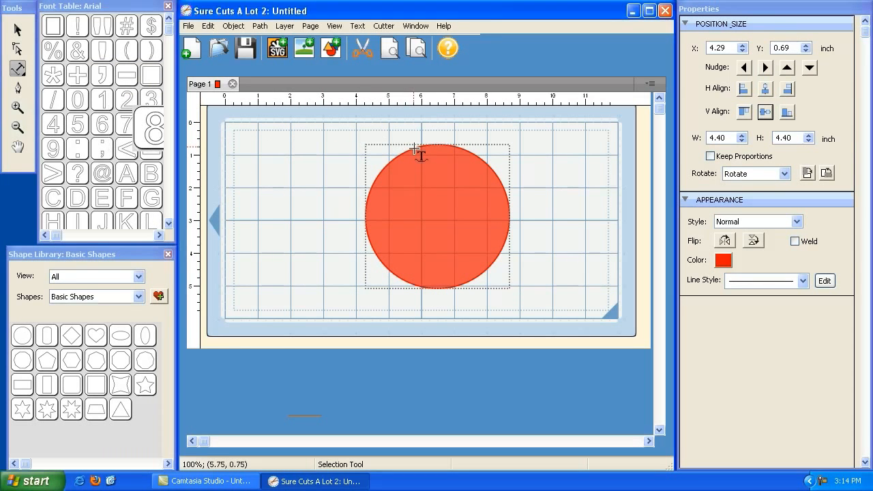
left_click(434, 180)
type("Happy")
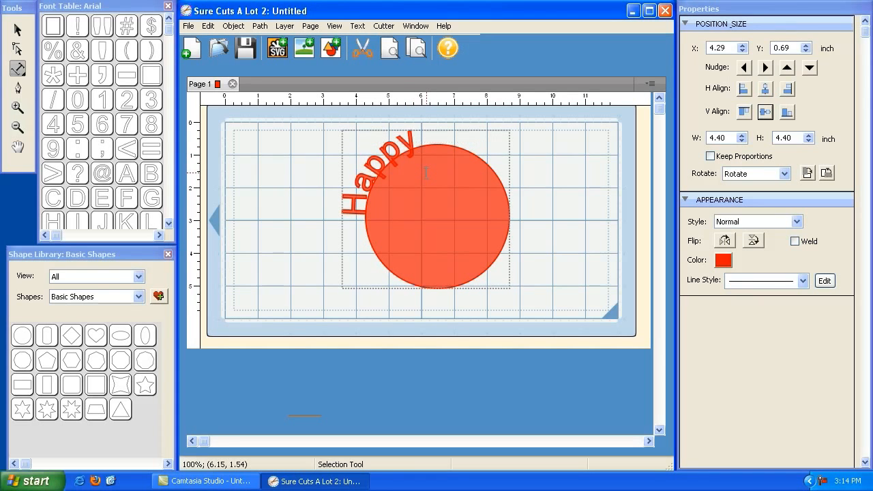
type(" Birthday!")
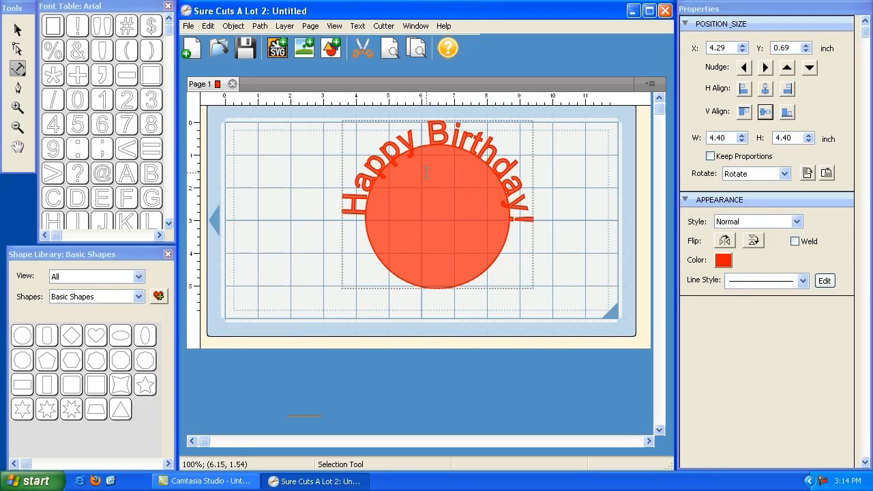